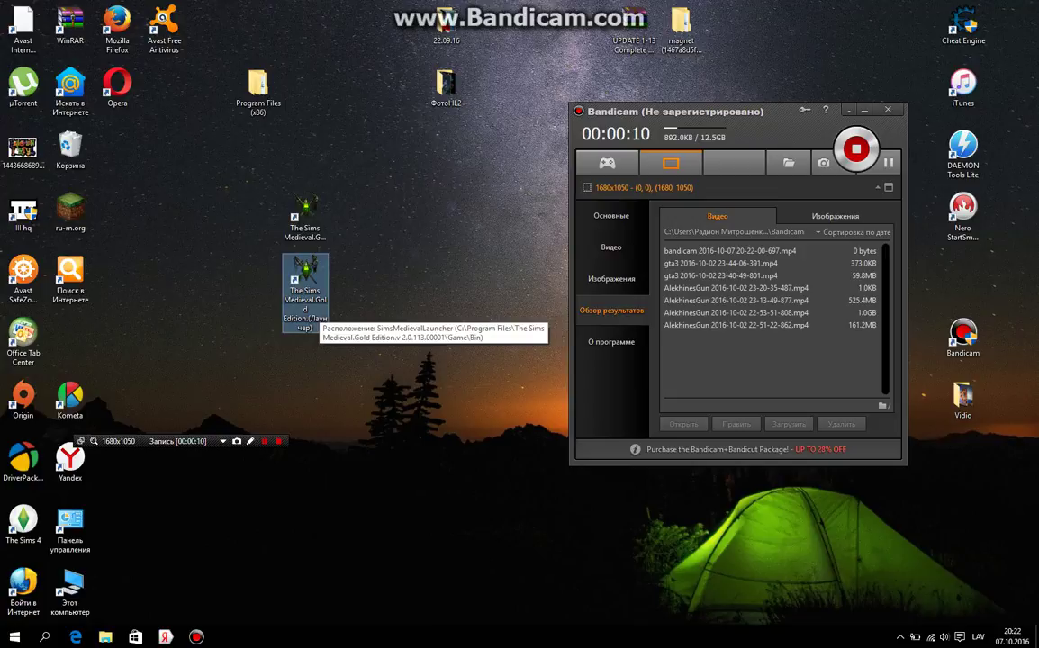
Open the file location of The Sims Medieval Gold Edition launcher shortcut on the desktop.
left_click(306, 212)
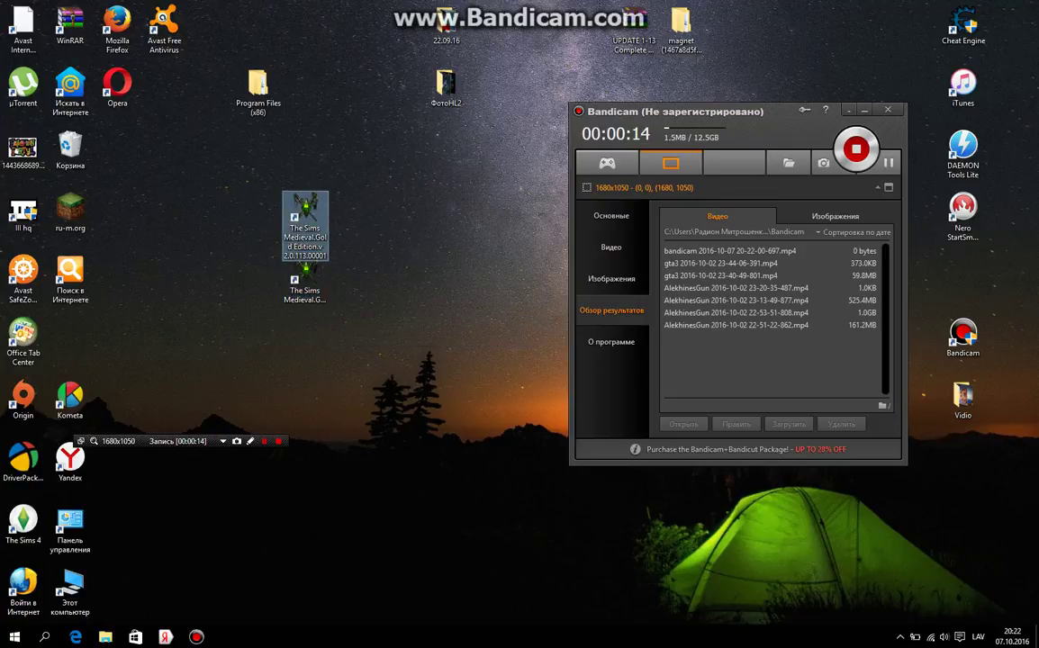
left_click(304, 281)
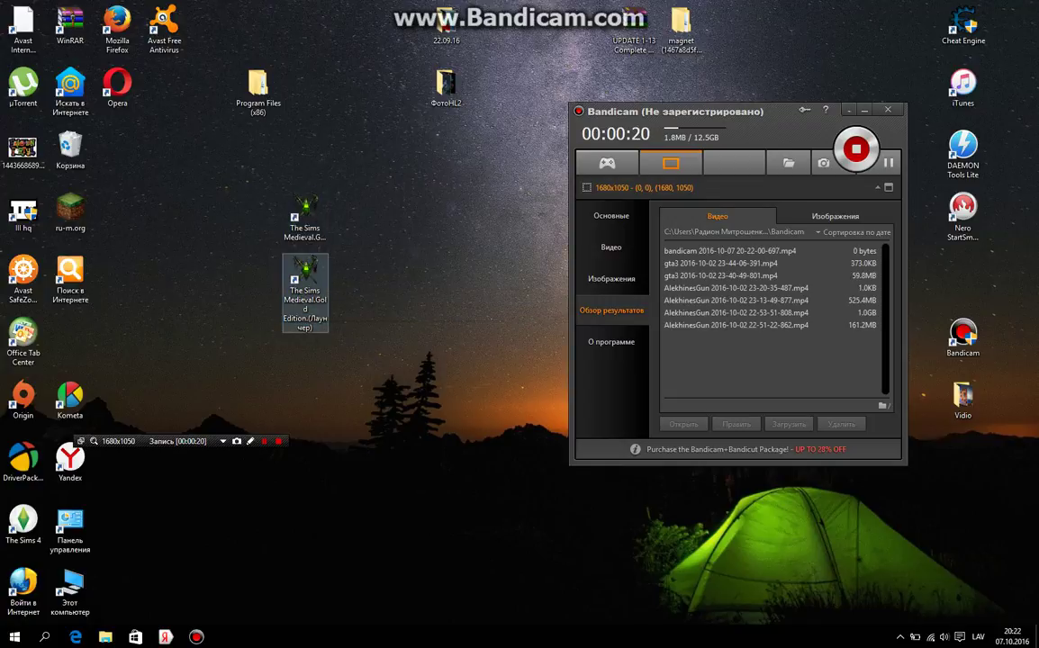
right_click(301, 290)
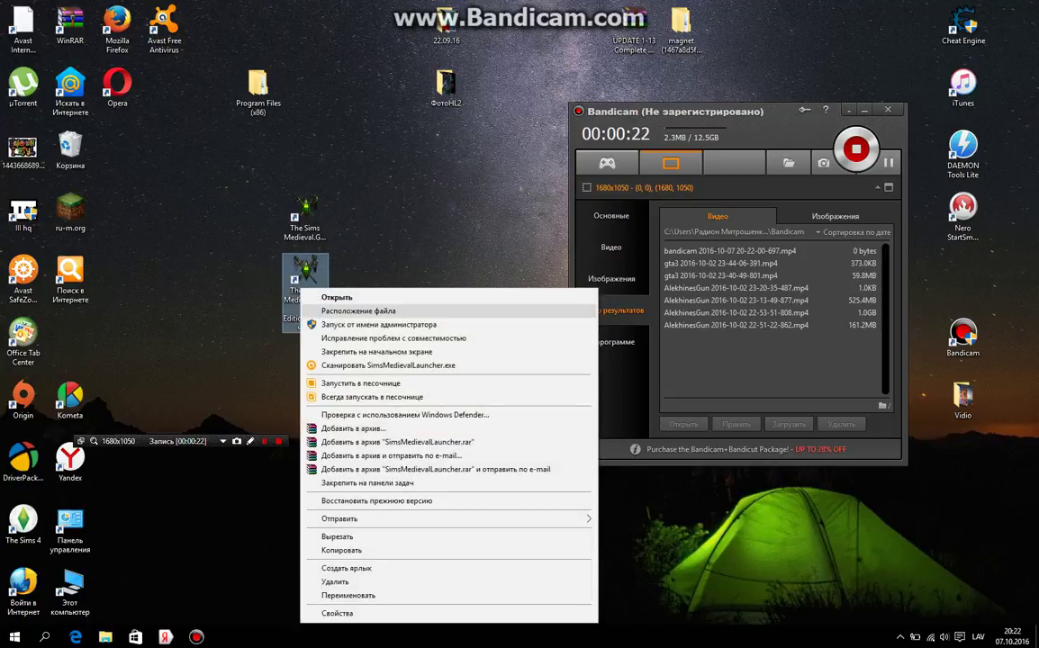
left_click(358, 312)
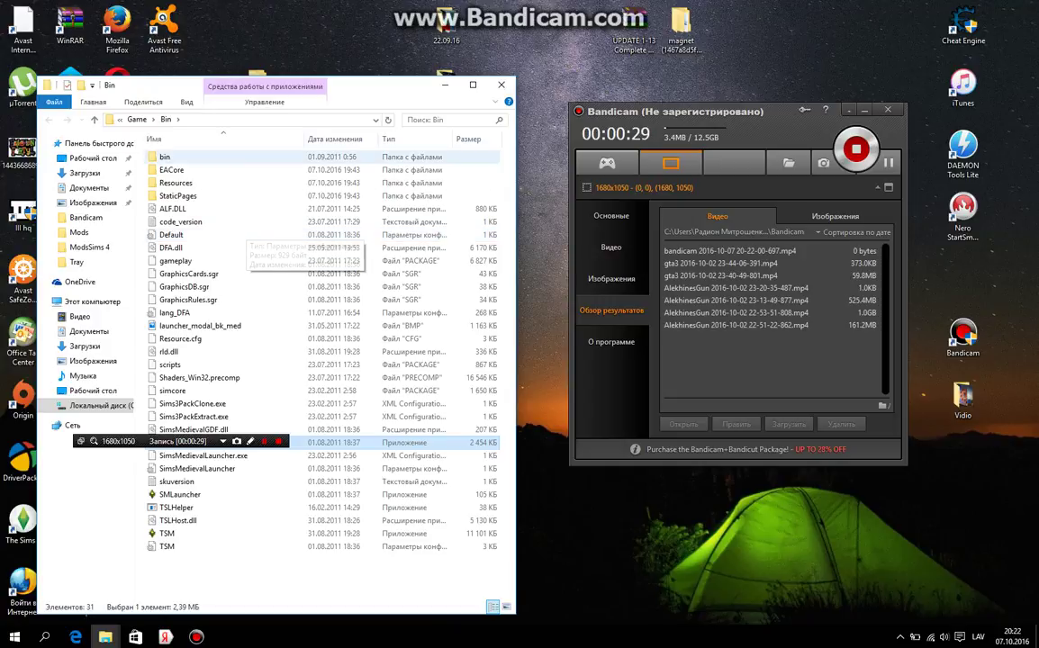
Go up from the game's Bin folder to Program Files and locate The Sims Medieval Gold Edition folder.
left_click(137, 119)
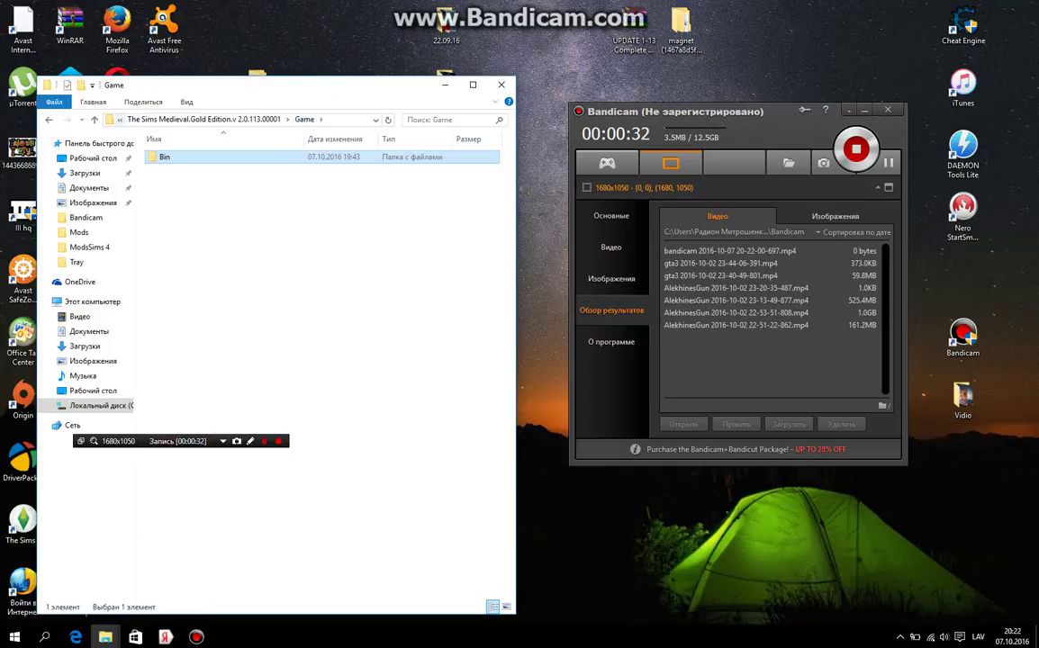
left_click(120, 120)
left_click(120, 120)
left_click(119, 119)
left_click(120, 120)
left_click(94, 119)
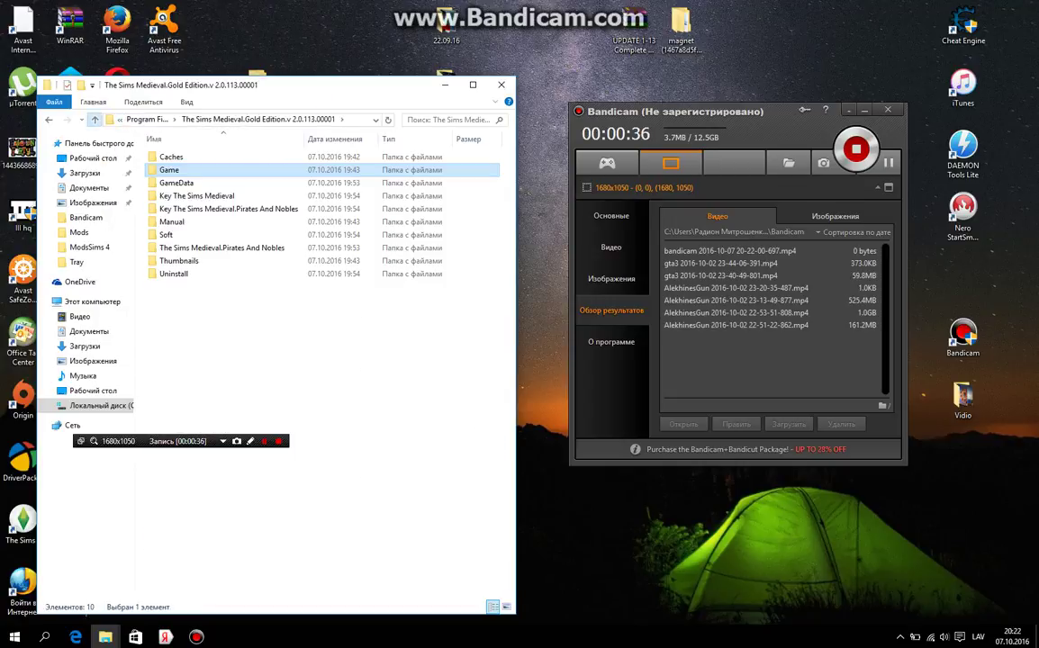
left_click(93, 118)
scroll(315, 369, "down", 4)
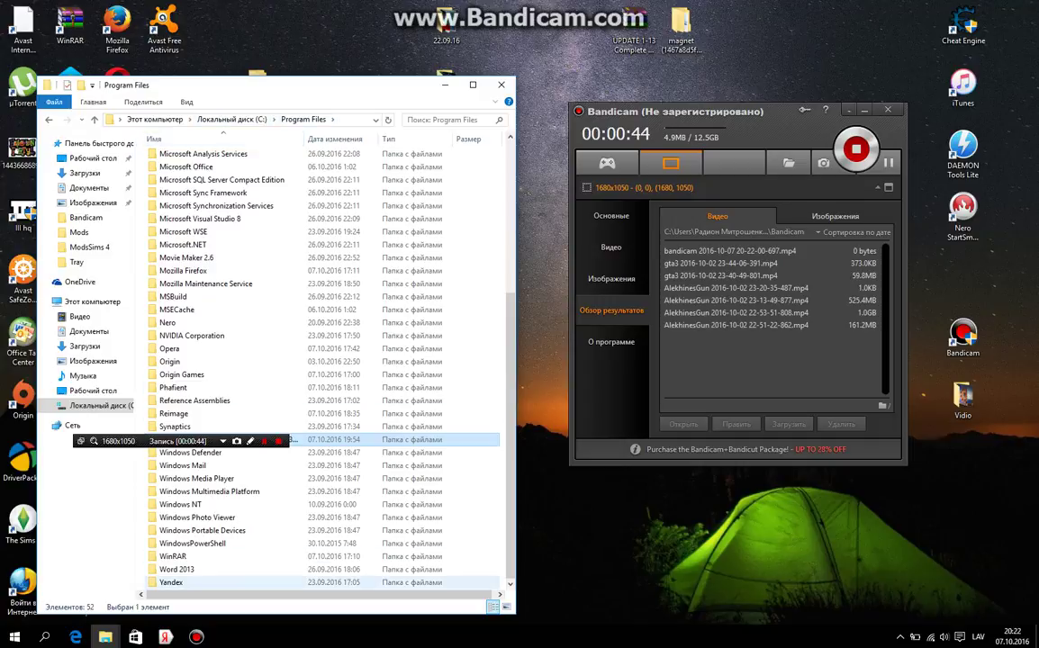
Clear the recorder windows out of the way and open the game's GameData\Shared\NonPackaged\Ini folder.
left_click_drag(158, 441, 295, 27)
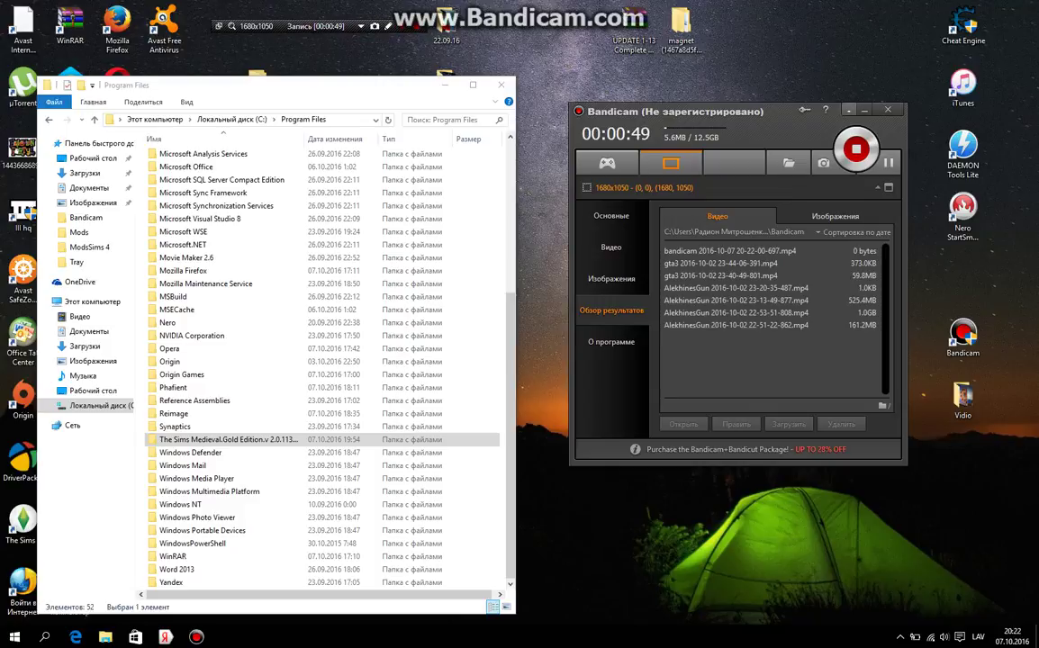
left_click(865, 110)
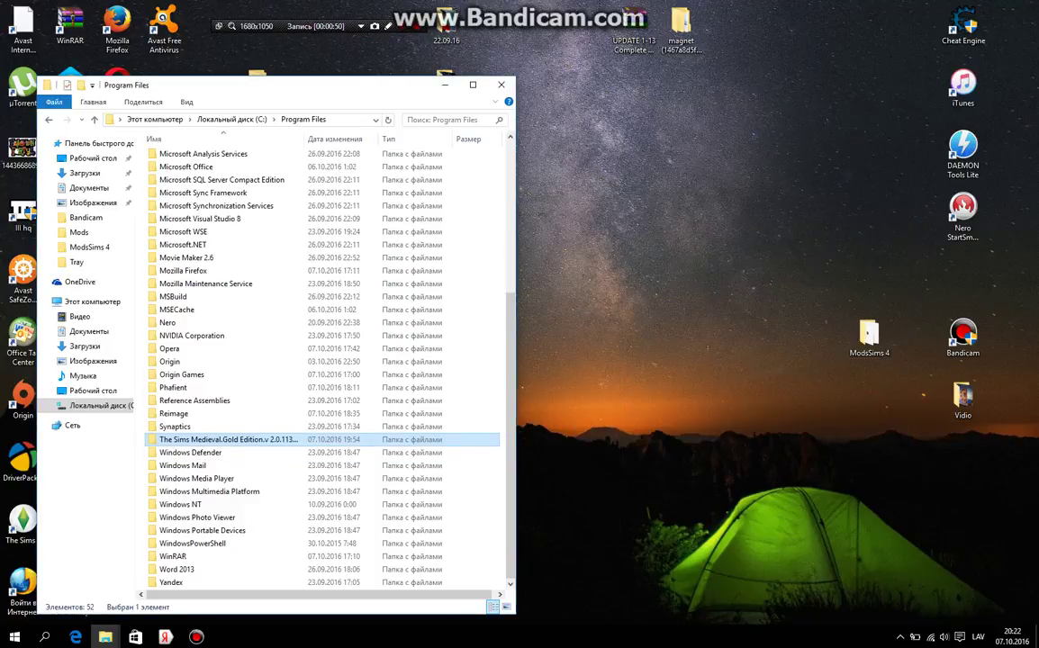
double_click(229, 439)
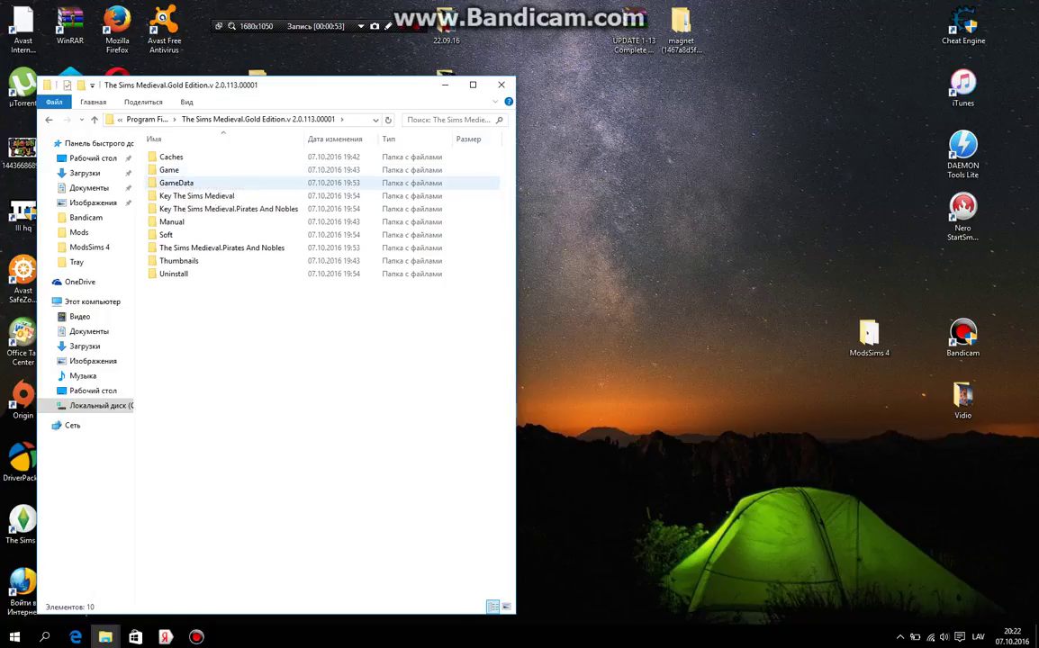
key("Return")
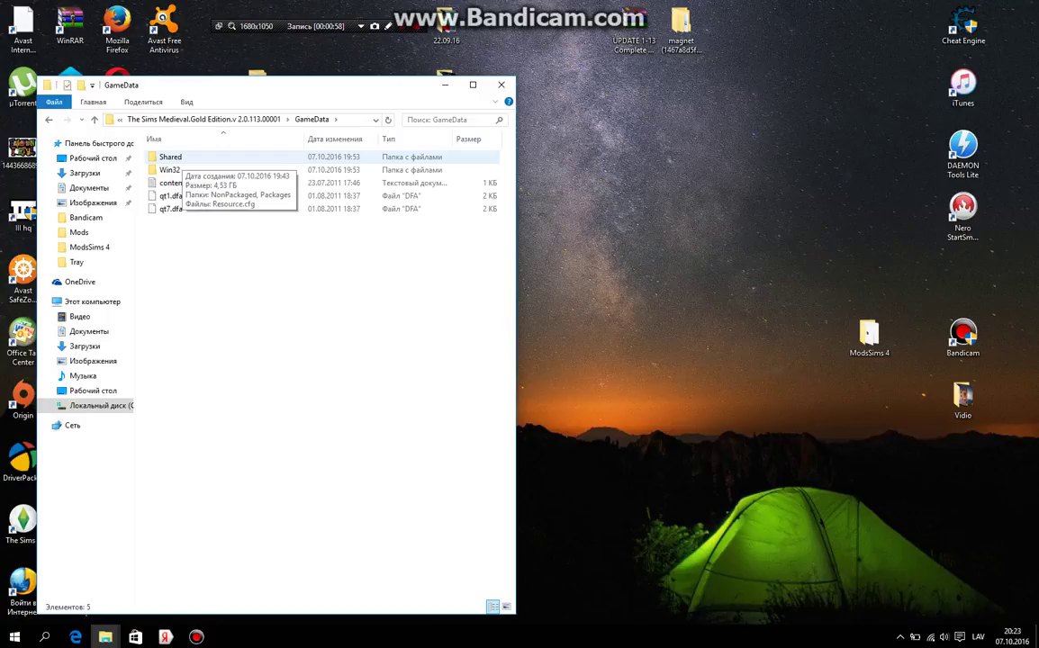
key("Return")
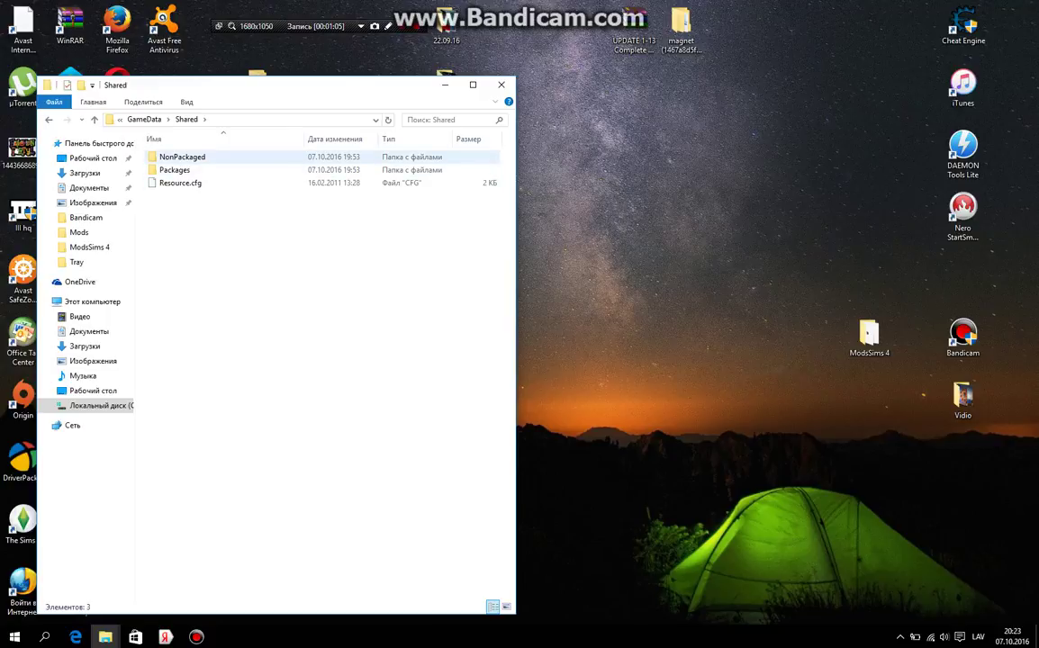
double_click(183, 157)
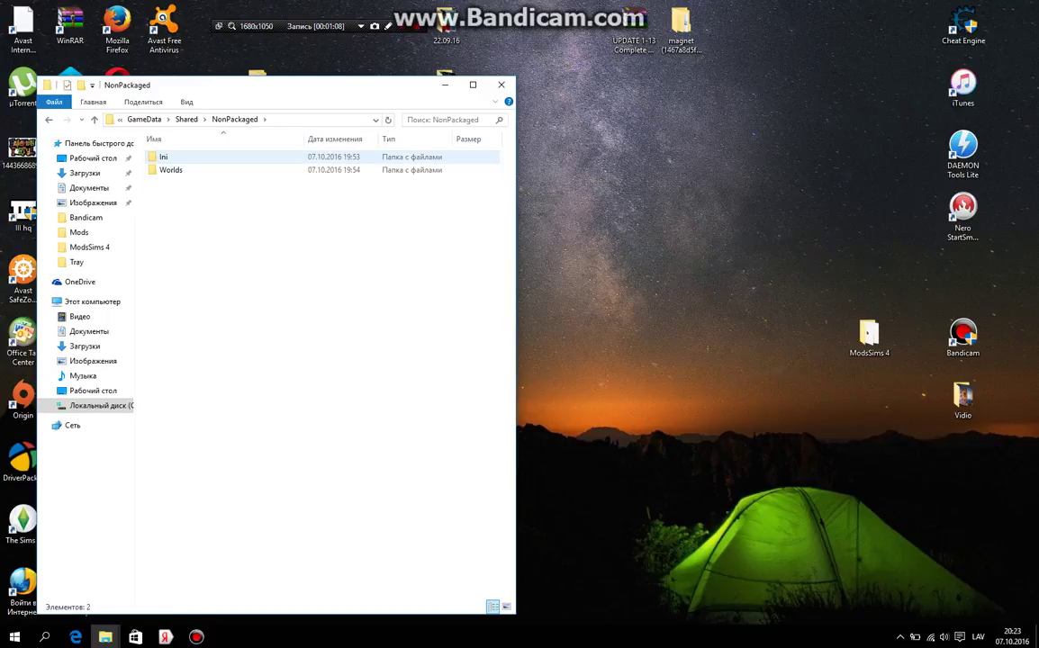
double_click(163, 157)
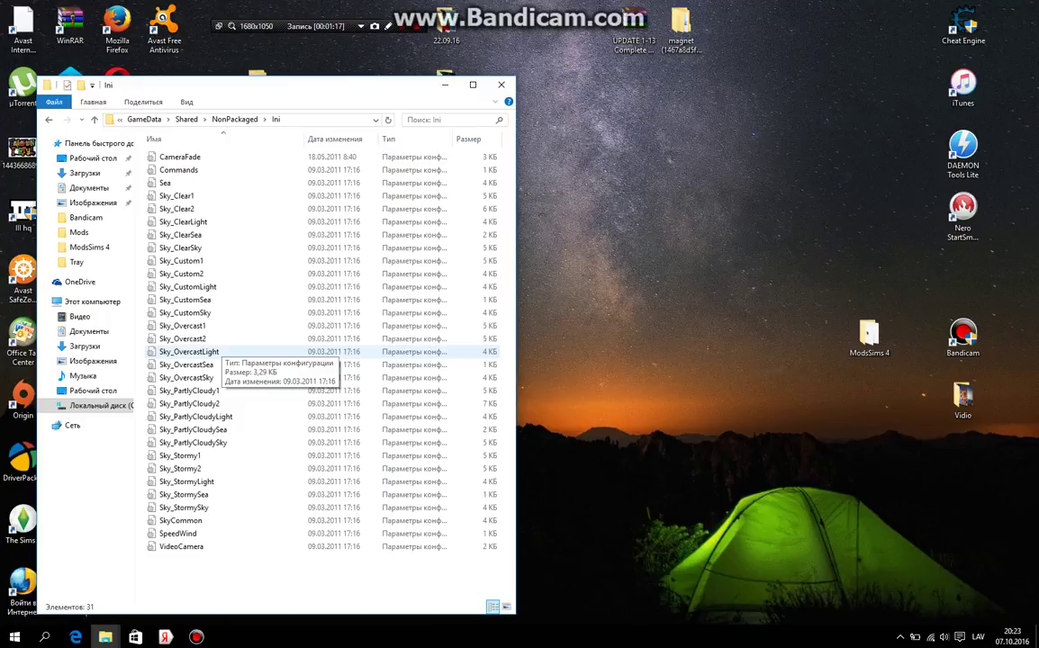
Check the properties of the Commands configuration file in the Ini folder and close them.
left_click(180, 170)
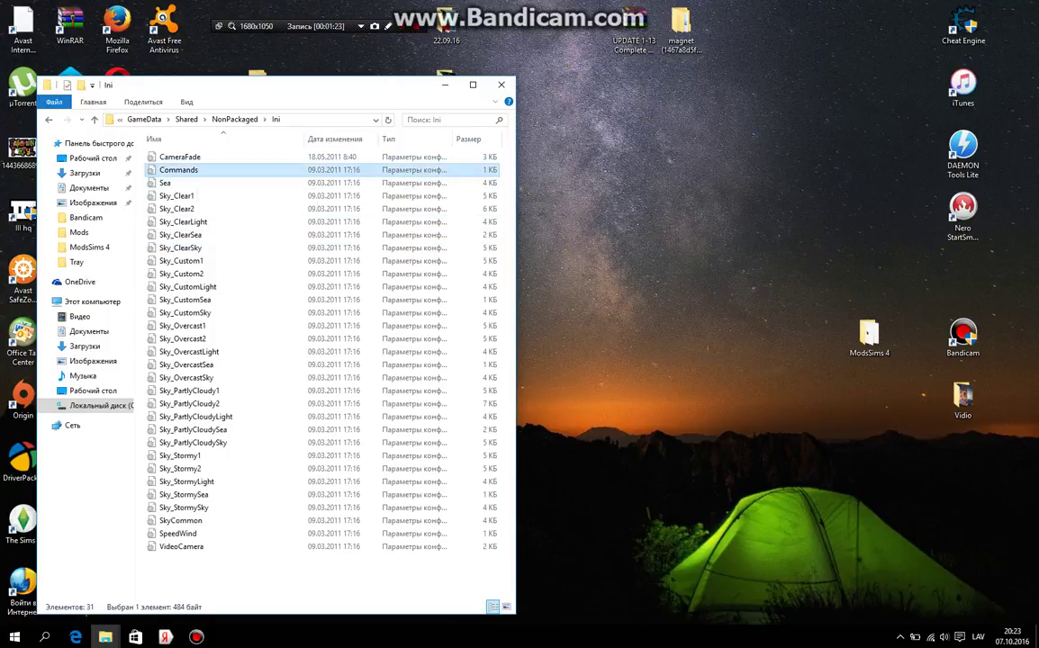
right_click(198, 169)
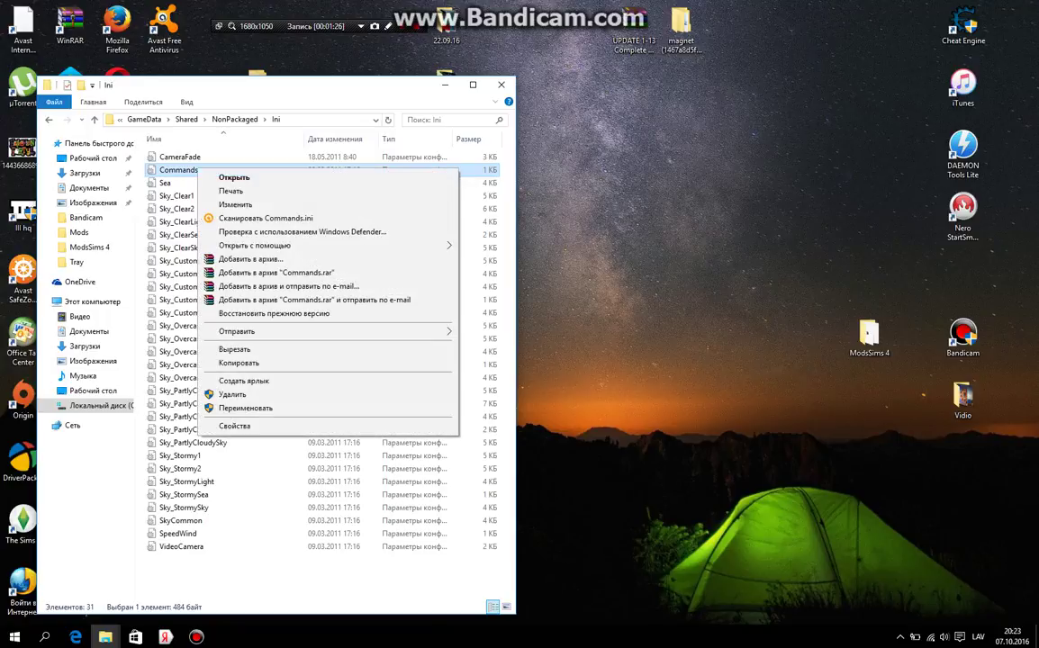
left_click(235, 426)
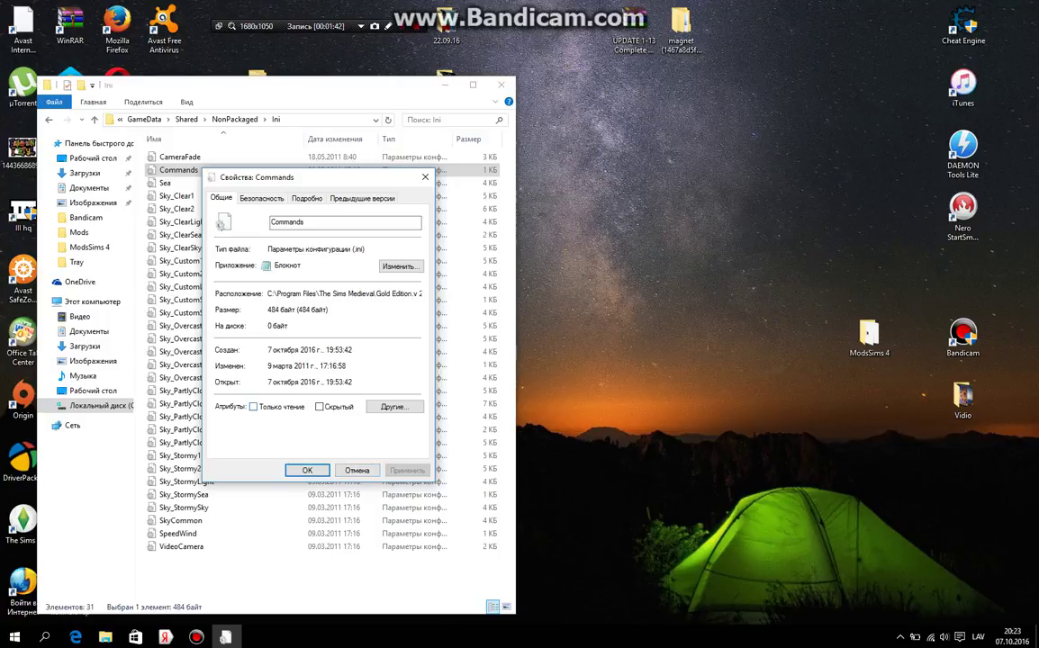
left_click(425, 178)
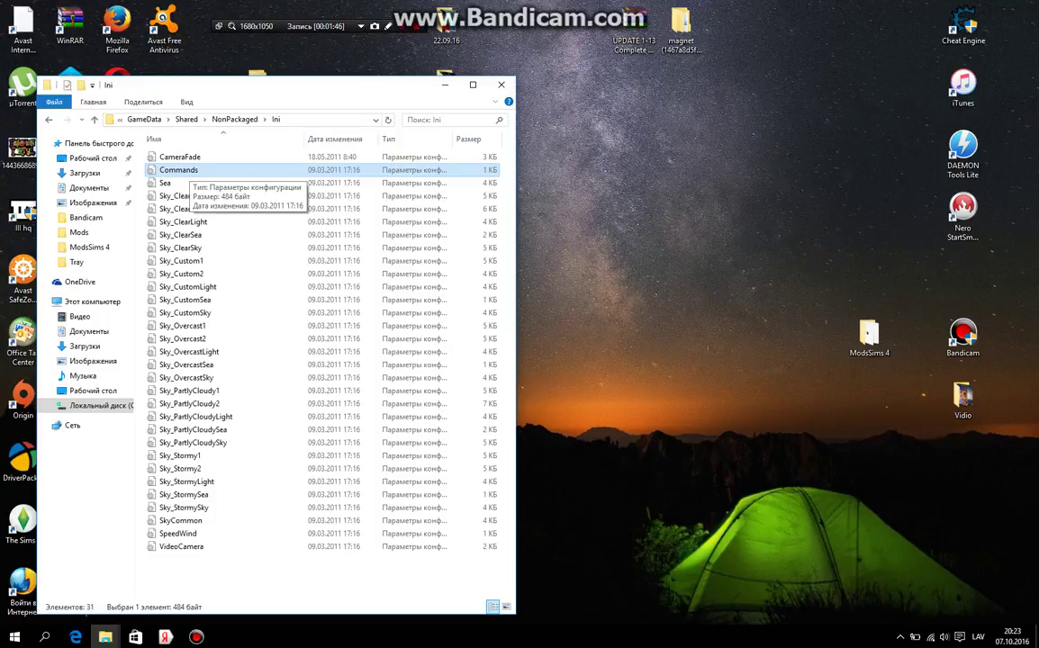
Open the Commands file and set TestingCheatsEnabled to 1.
double_click(188, 170)
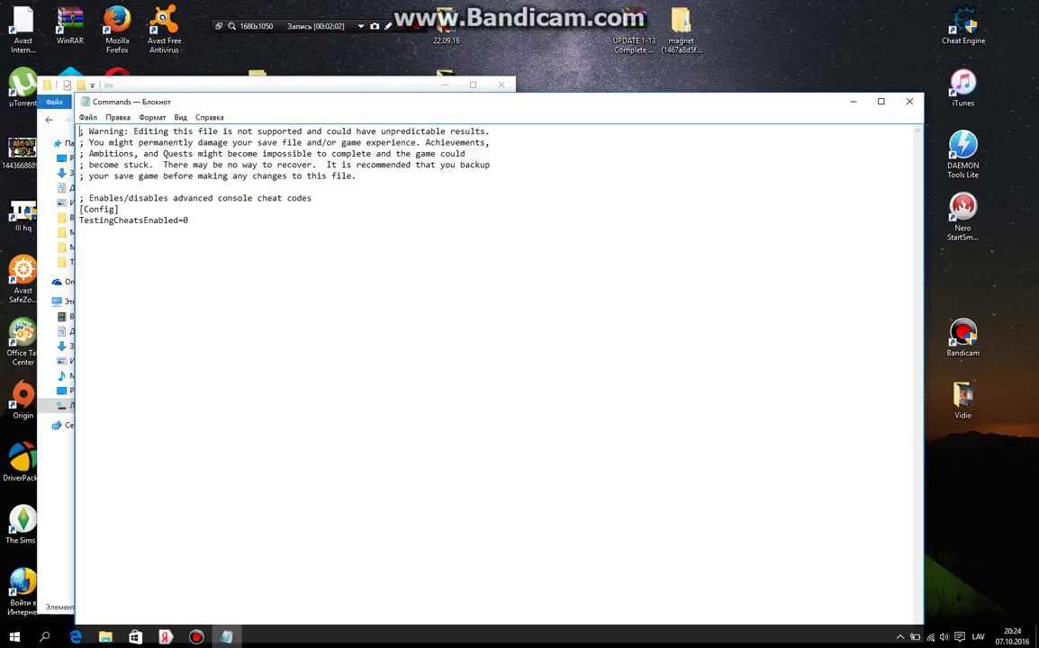
left_click_drag(79, 221, 100, 221)
left_click(184, 221)
left_click_drag(184, 220, 189, 221)
type("1")
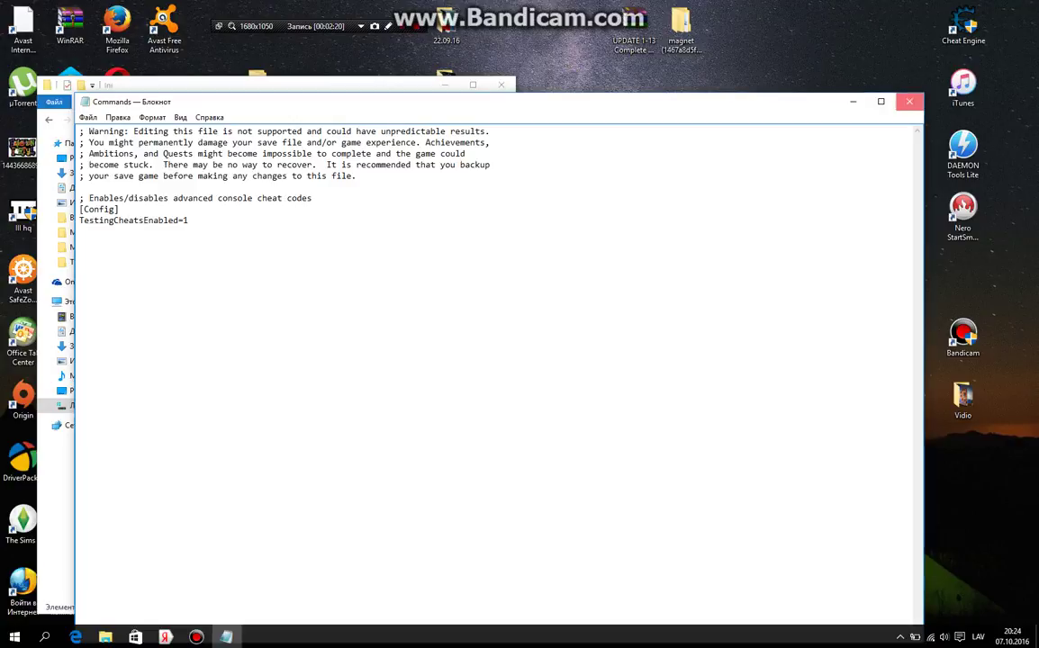
Save the edited Commands file to the desktop, close it, and arrange its icon beside the Ini folder window.
left_click(909, 101)
left_click(459, 338)
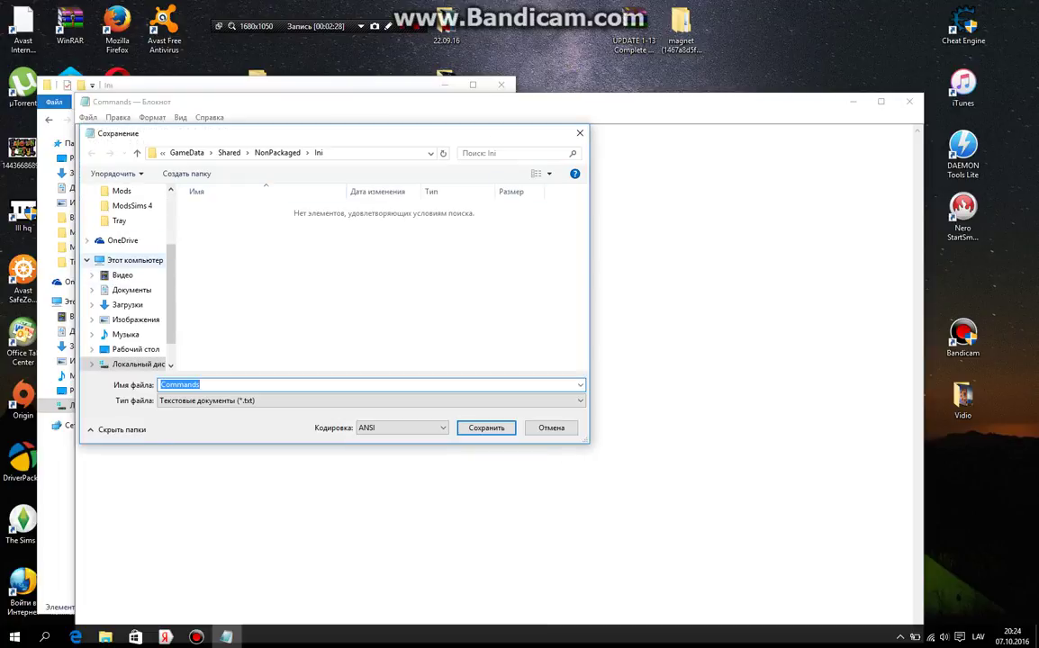
left_click(135, 260)
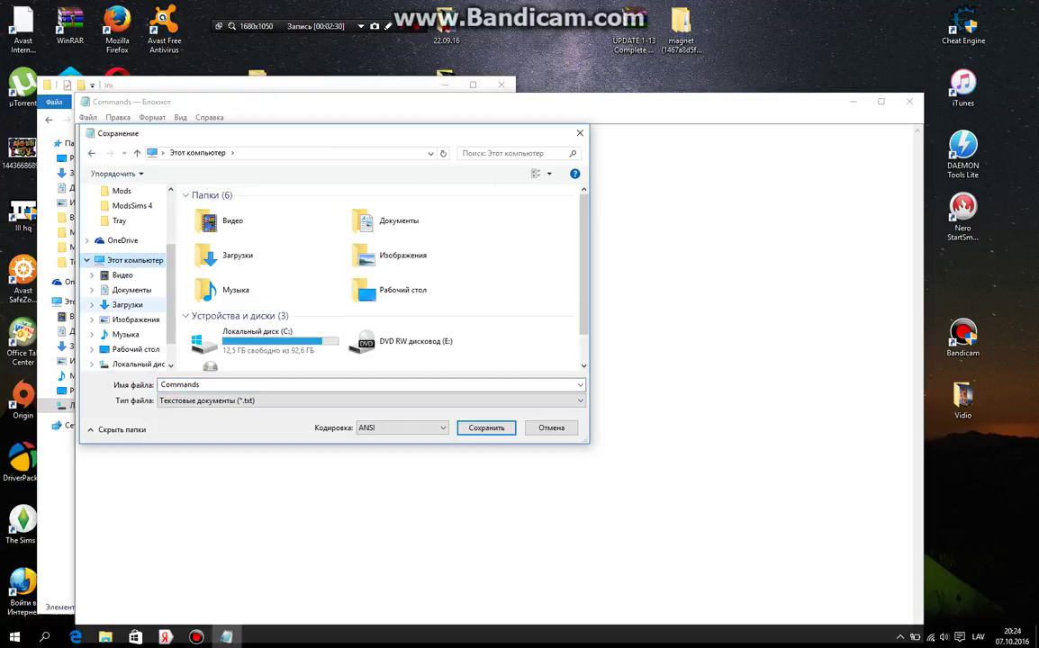
left_click(136, 350)
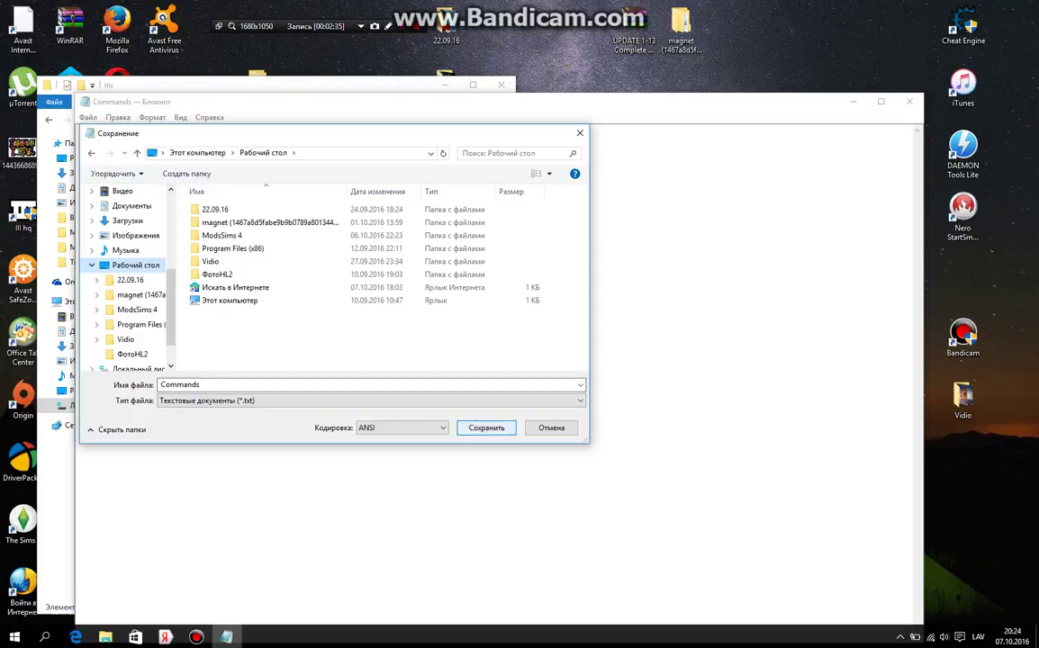
left_click(486, 428)
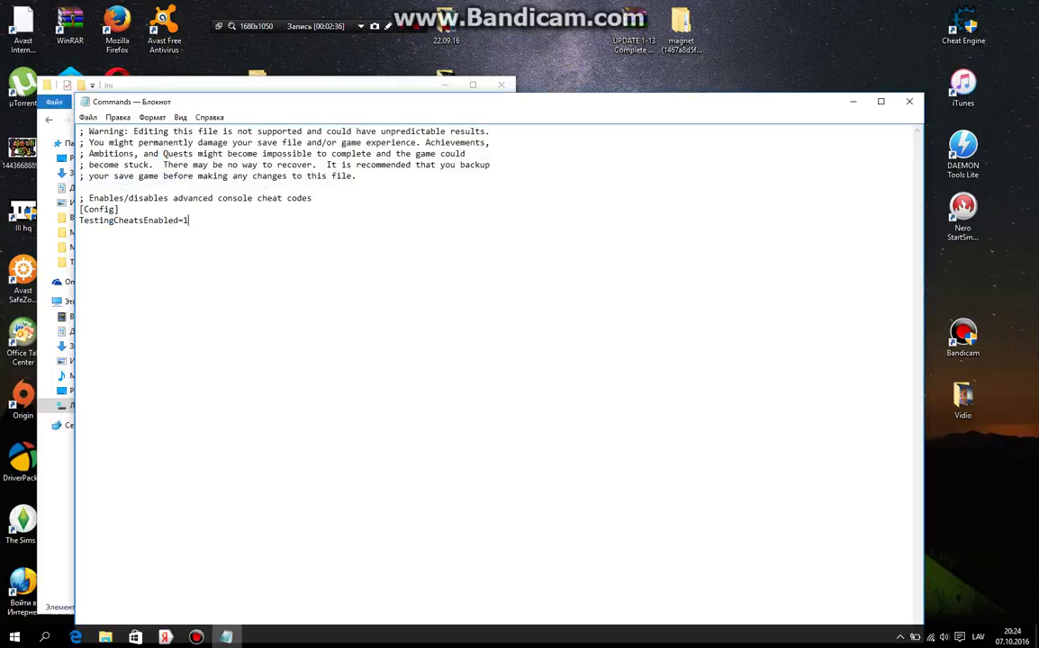
key("alt+F4")
left_click_drag(283, 88, 626, 45)
left_click_drag(67, 331, 205, 338)
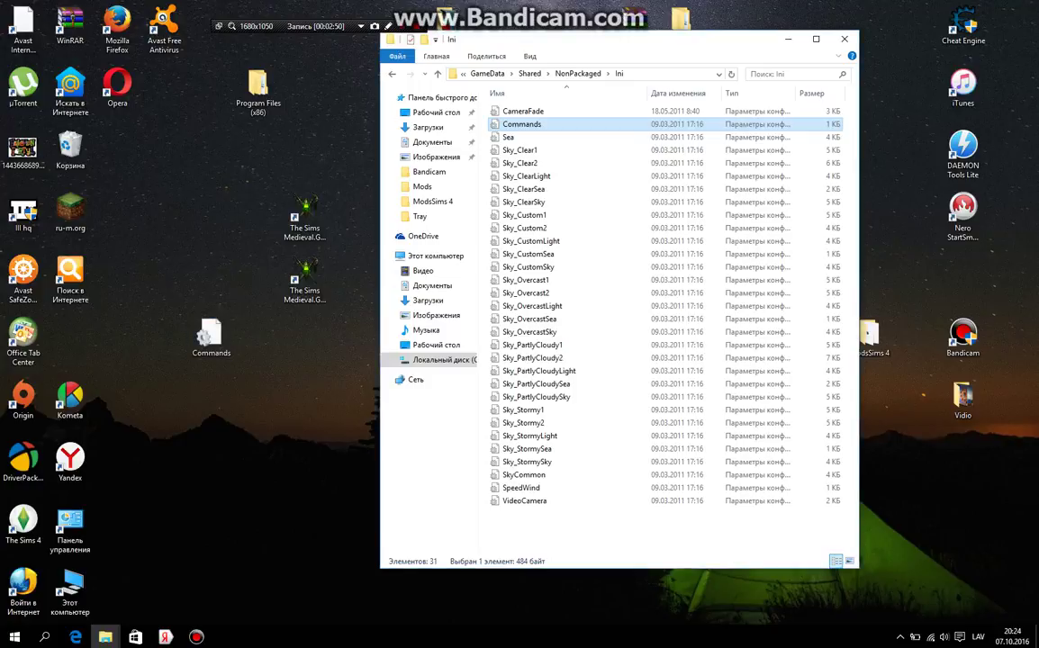
Move the original Commands file from the Ini folder into a new folder created on the desktop.
right_click(523, 127)
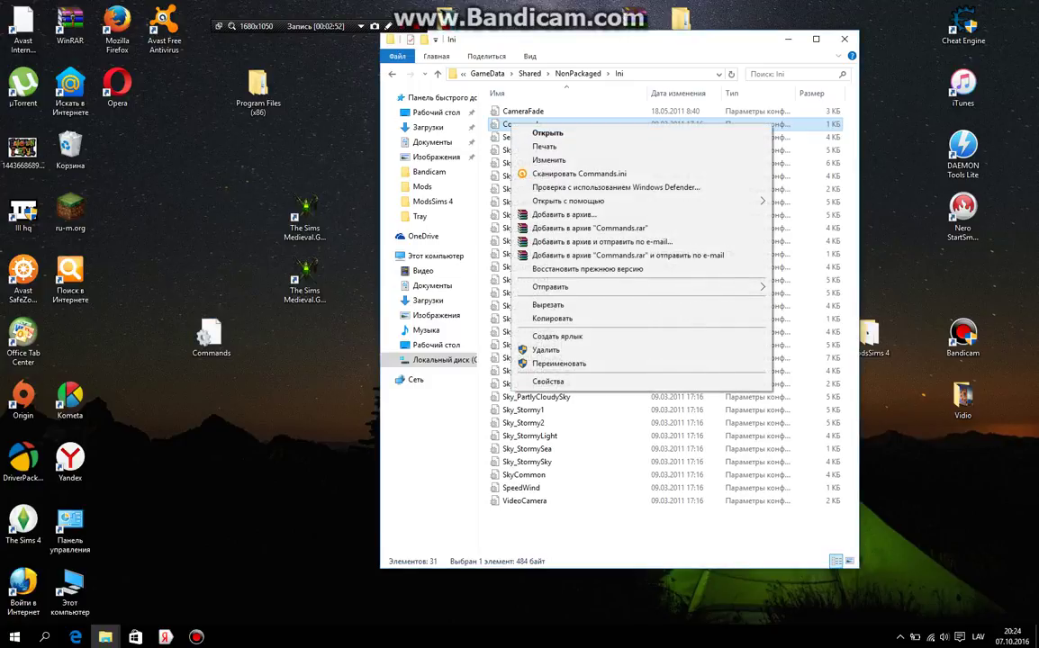
left_click(549, 305)
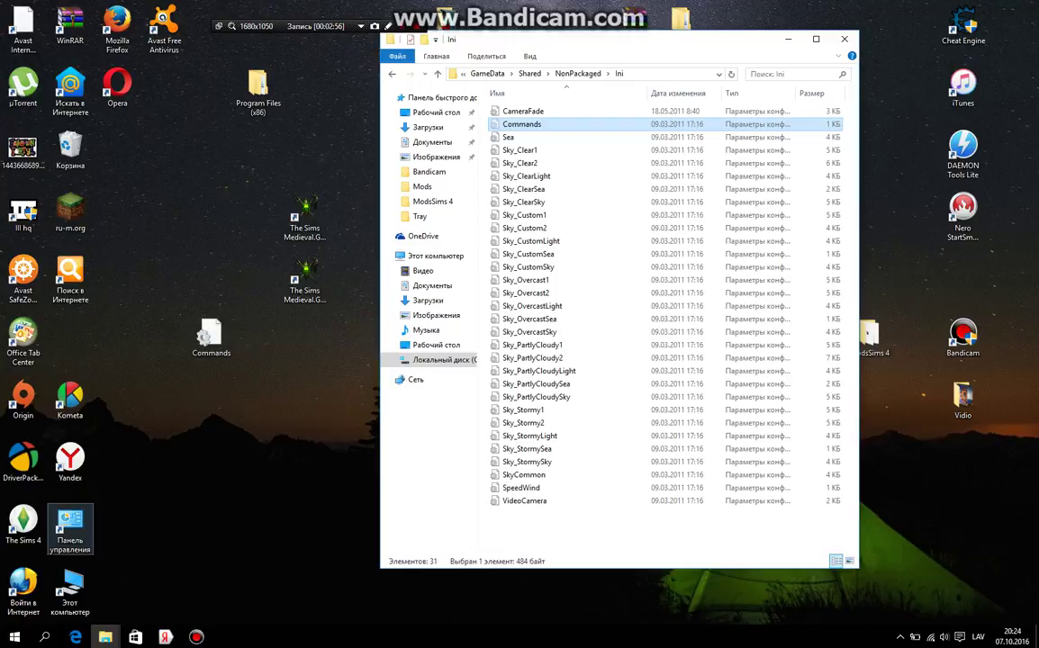
right_click(159, 182)
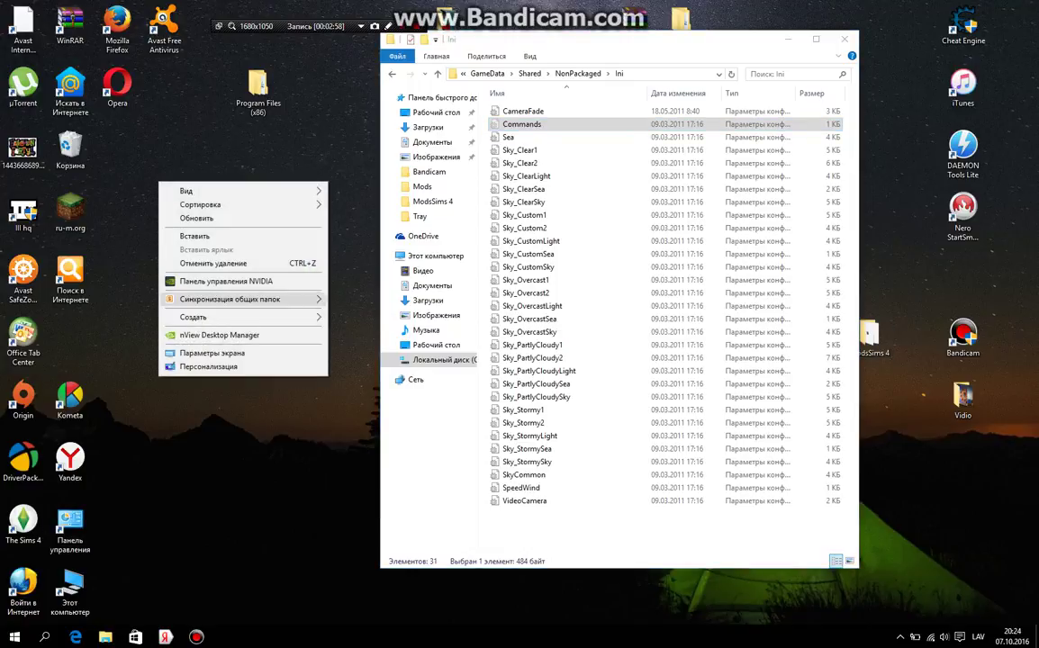
mouse_move(234, 317)
left_click(358, 318)
key("Return")
double_click(164, 212)
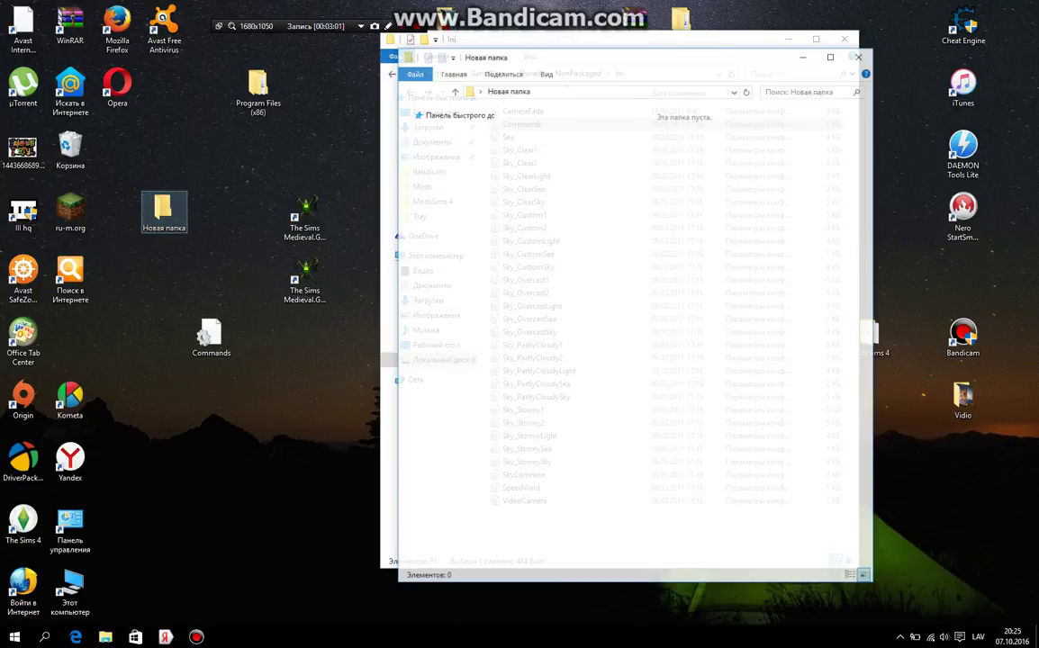
right_click(586, 220)
left_click(622, 306)
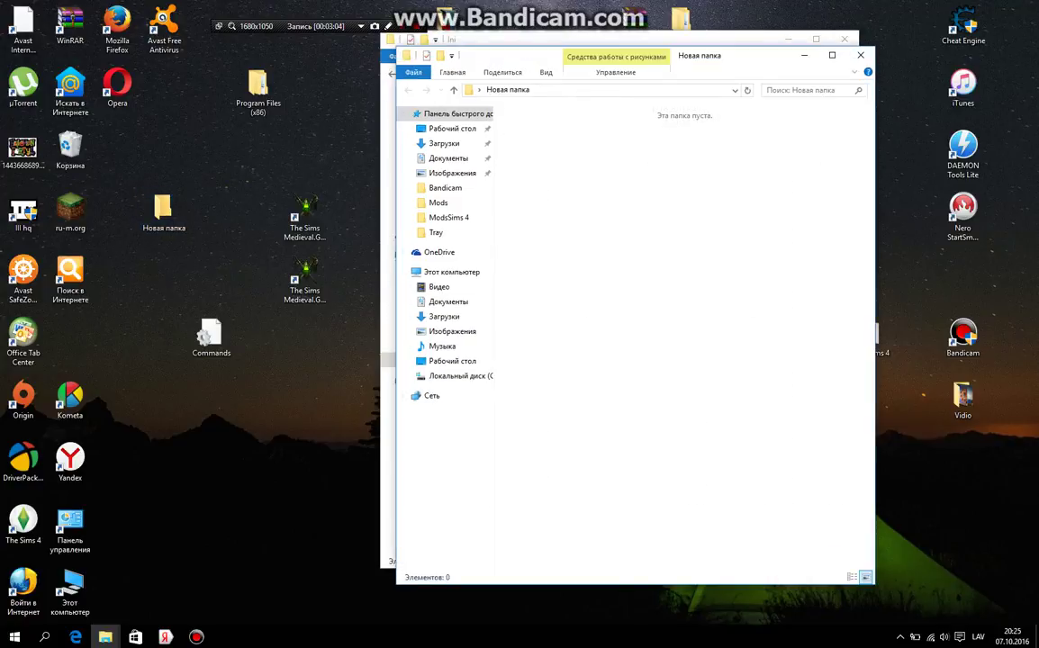
left_click(484, 245)
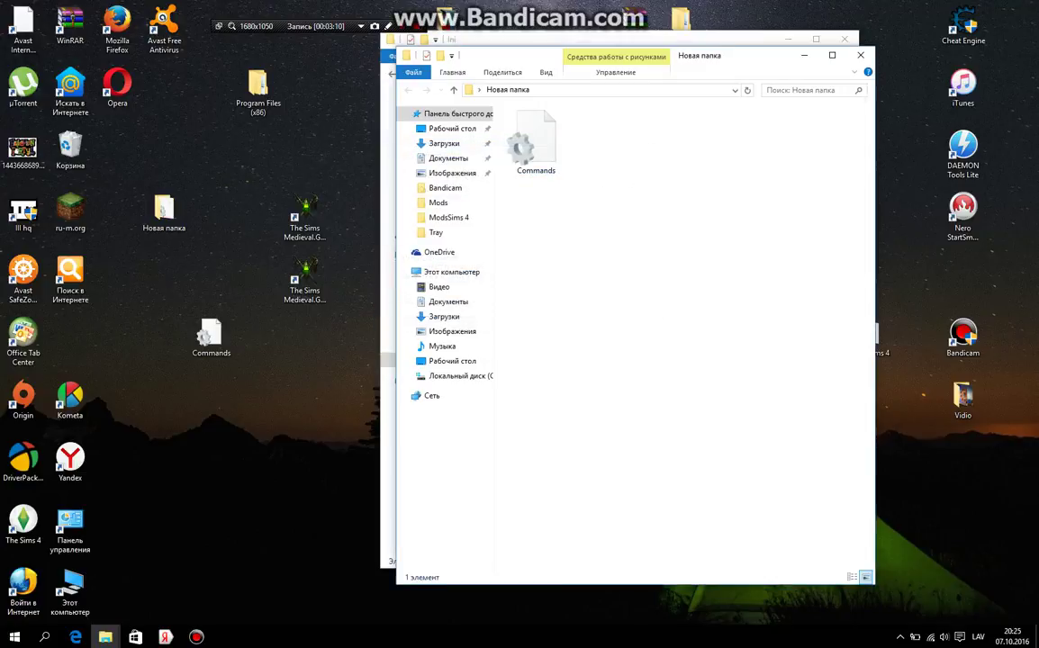
left_click(861, 56)
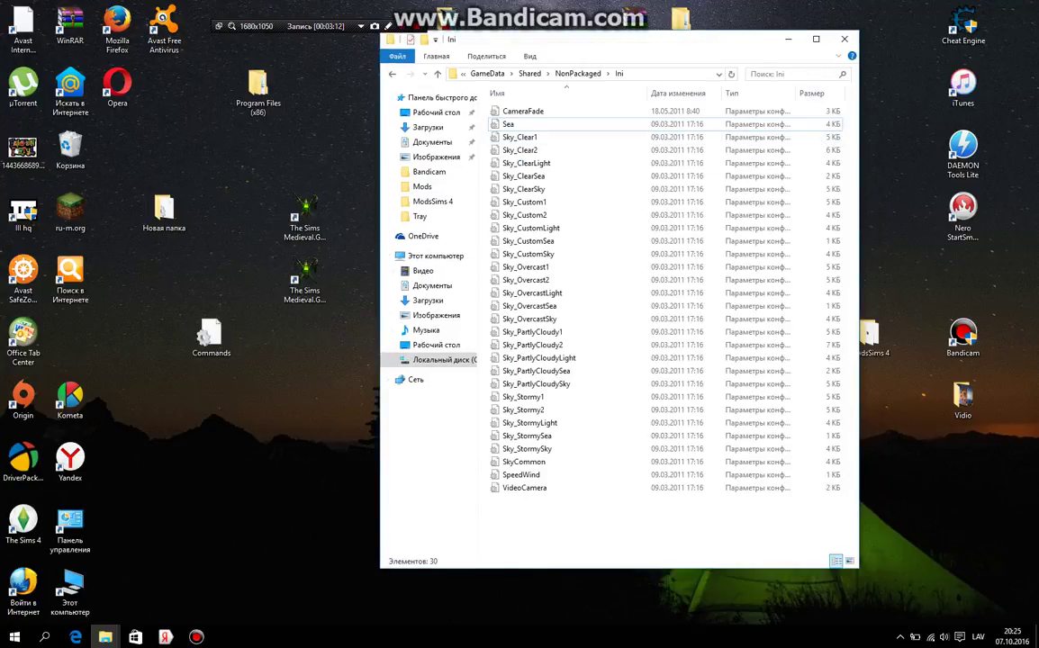
Move the edited Commands file from the desktop into the Ini folder.
left_click_drag(176, 307, 215, 353)
right_click(219, 337)
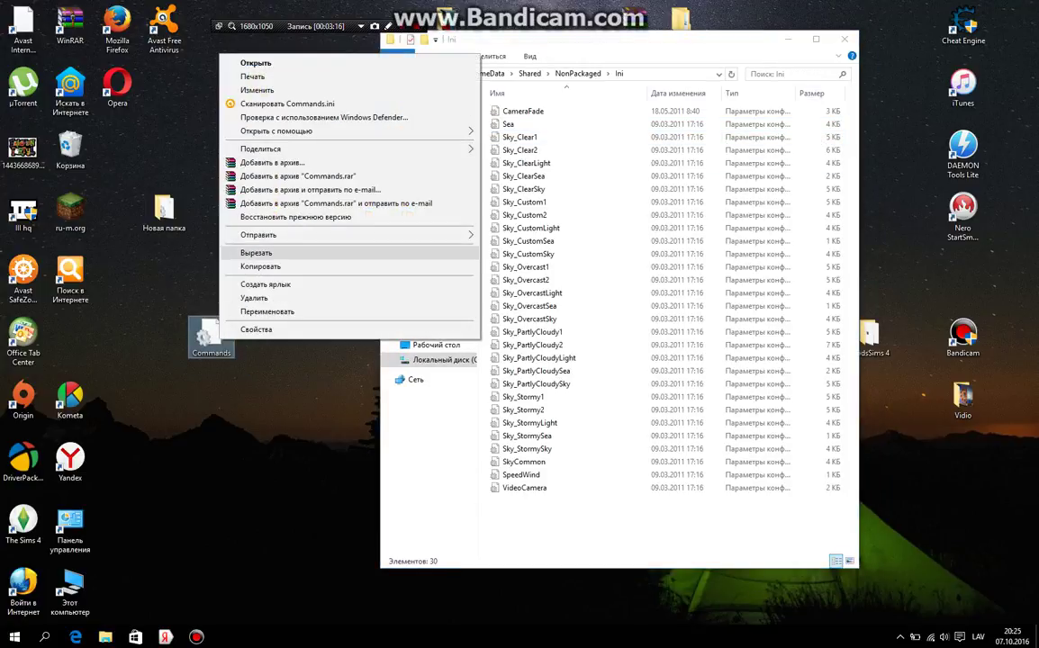
left_click(257, 253)
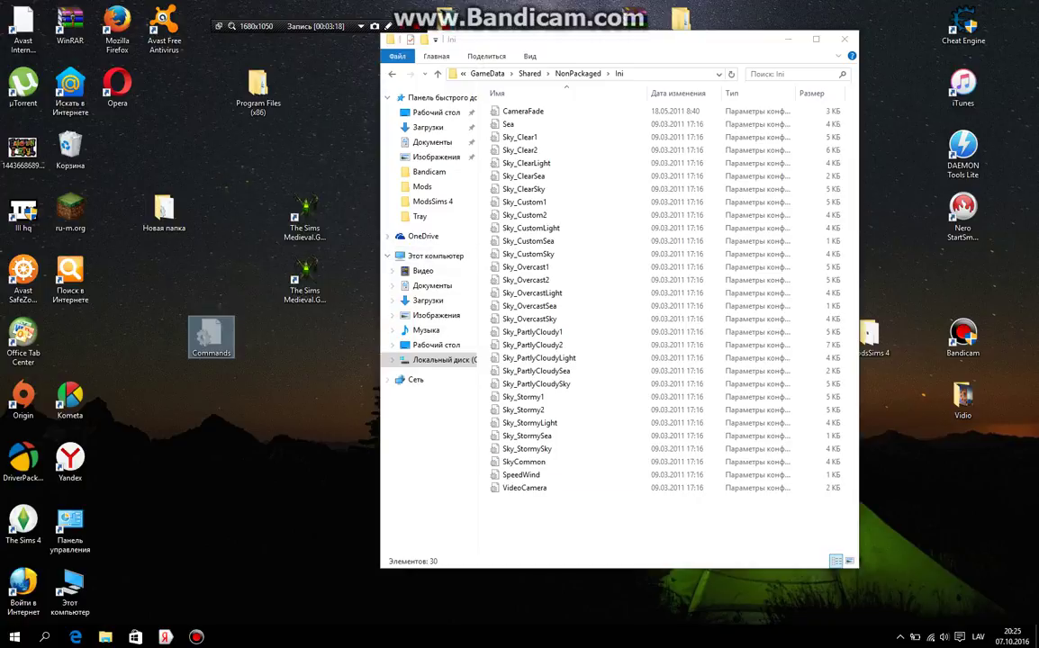
right_click(530, 333)
left_click(566, 419)
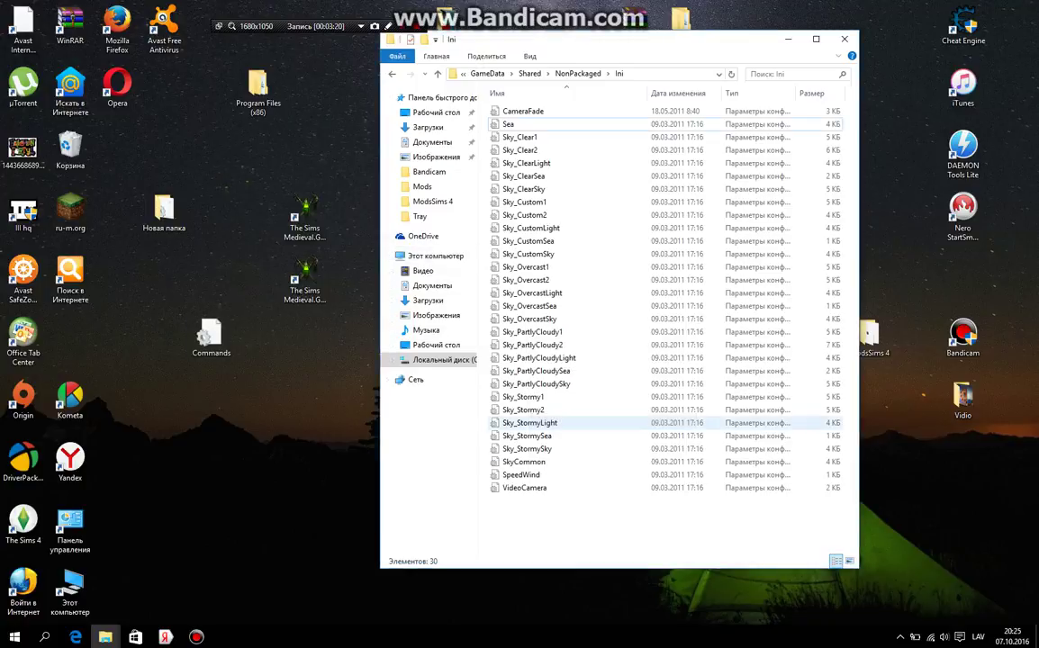
left_click(484, 245)
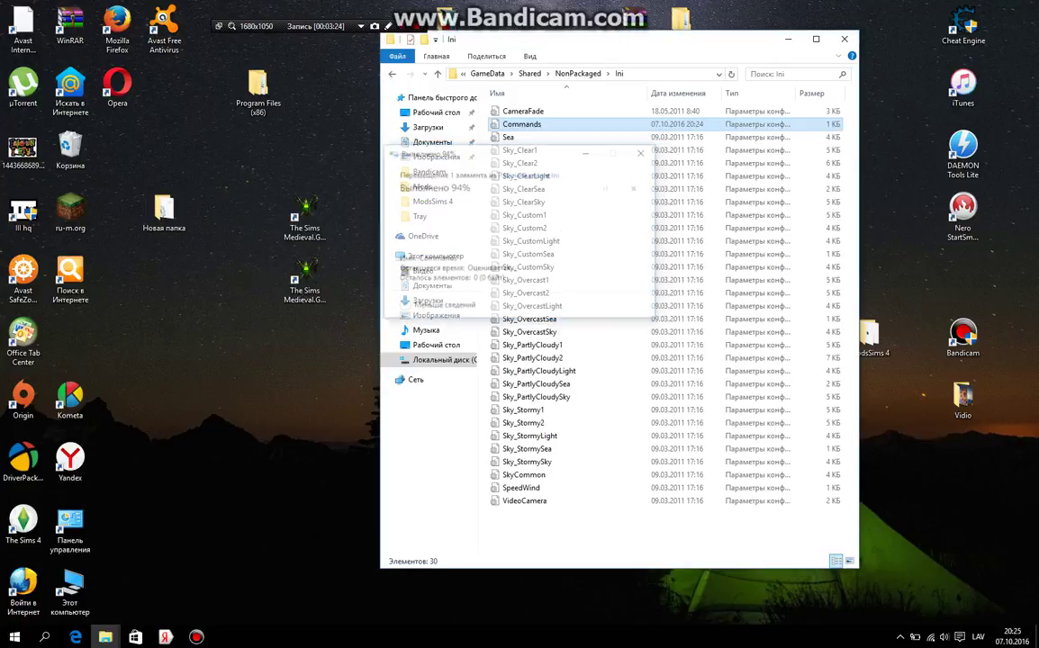
left_click(306, 378)
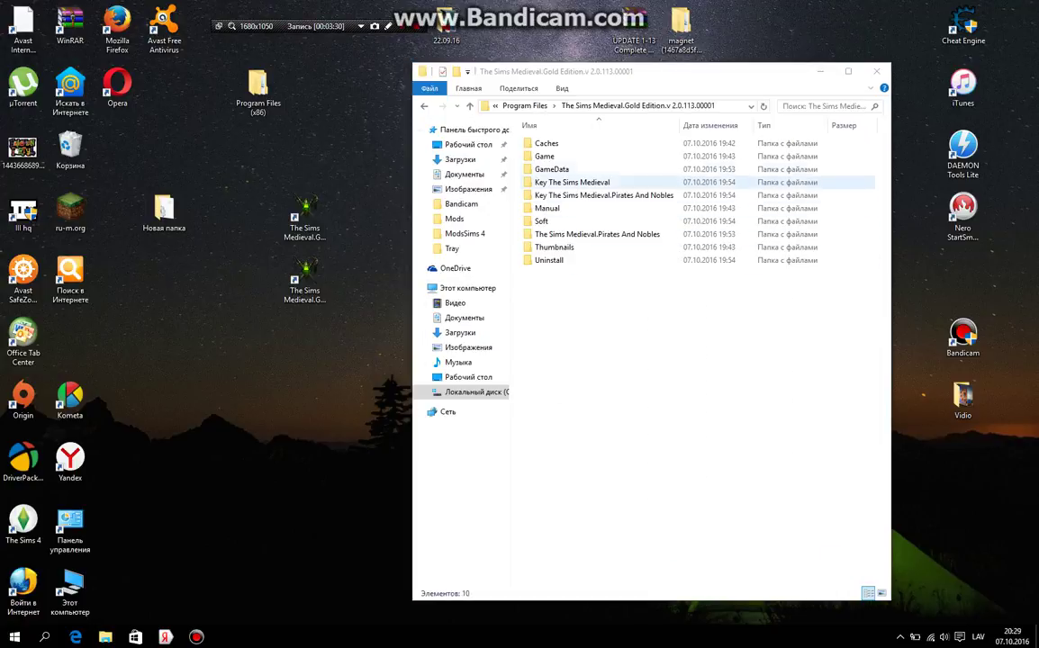
Open the Ini folder under GameData, Shared, NonPackaged in the game's installation folder.
double_click(551, 170)
double_click(569, 144)
double_click(570, 144)
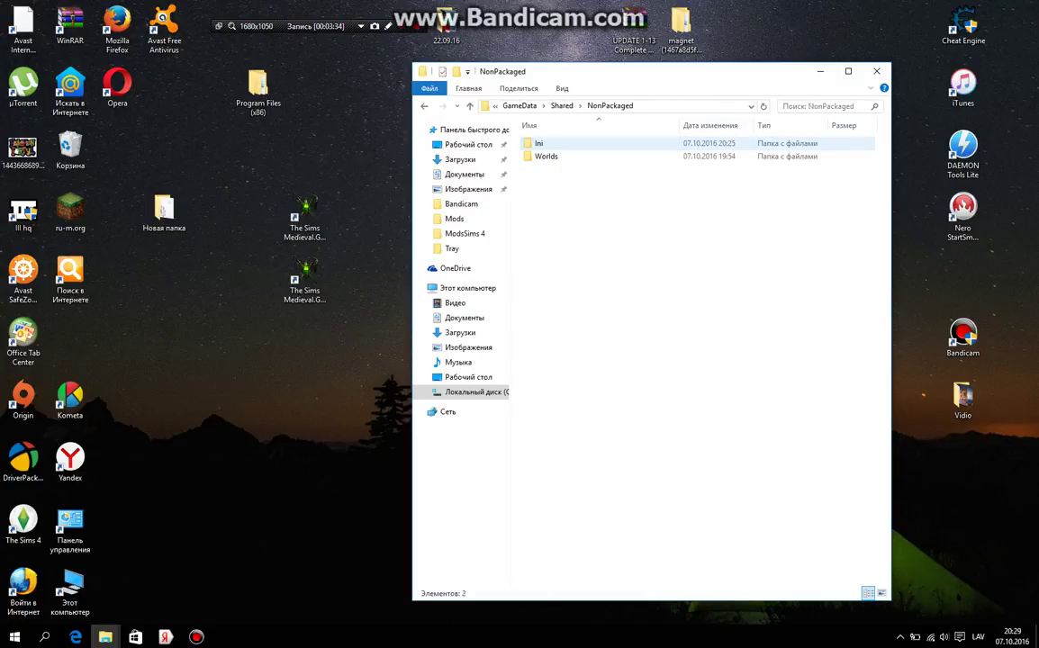
double_click(569, 144)
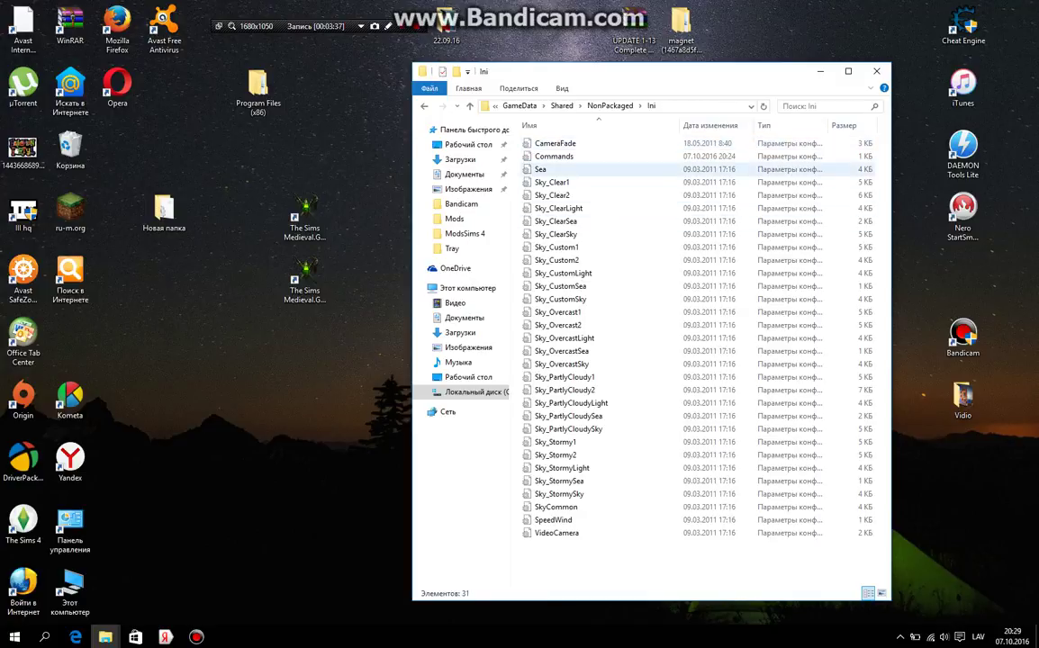
Set the Commands file in the Ini folder to read-only, apply the attribute and close its properties.
left_click(567, 157)
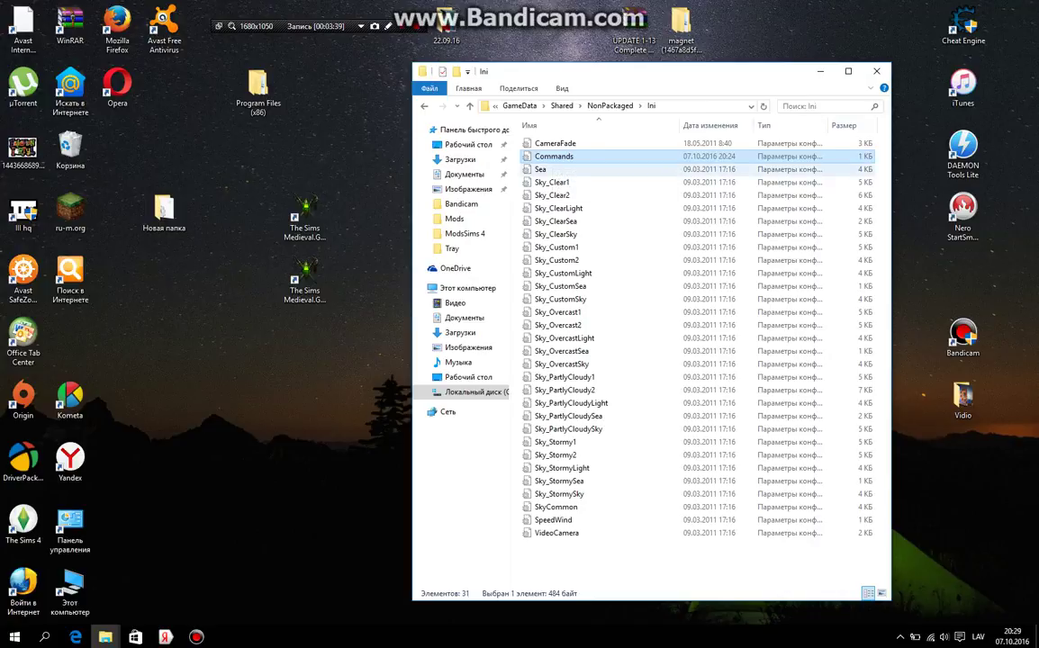
right_click(562, 161)
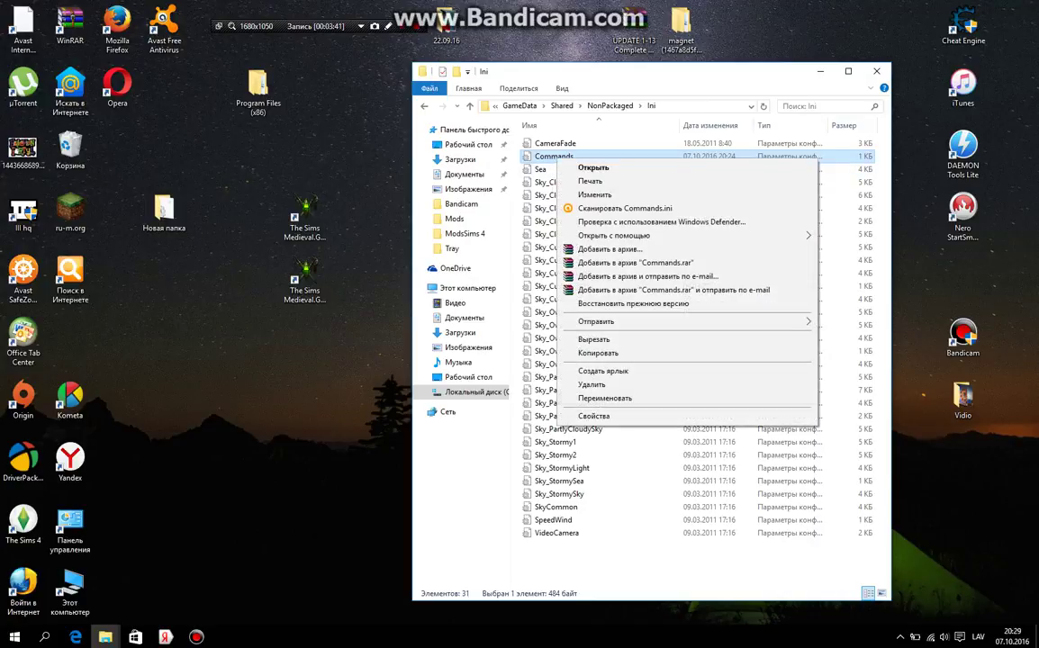
left_click(594, 416)
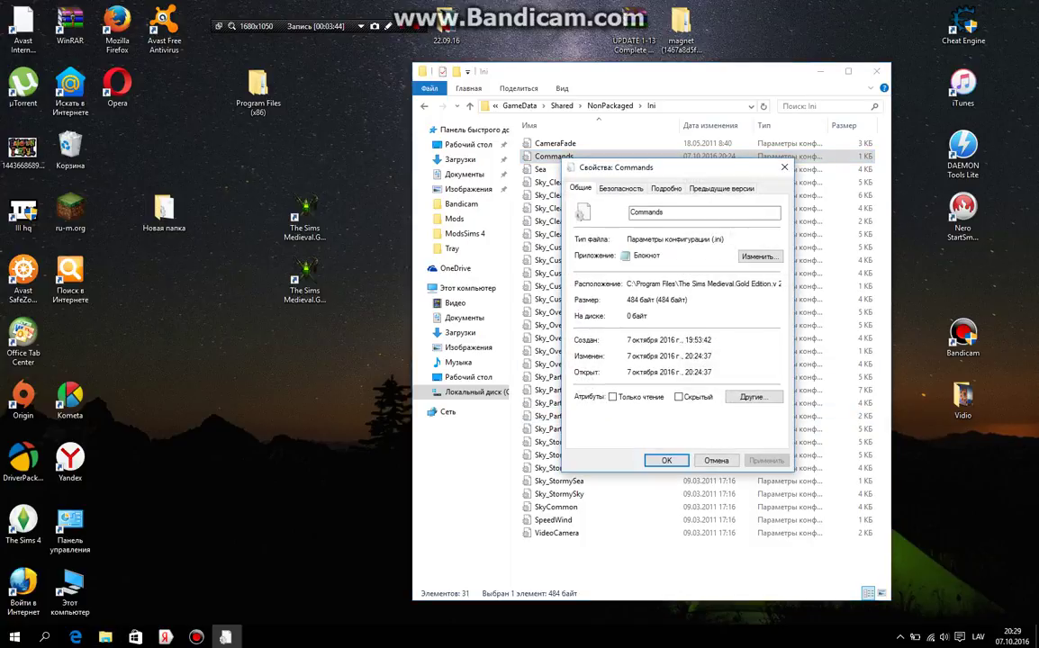
left_click(402, 26)
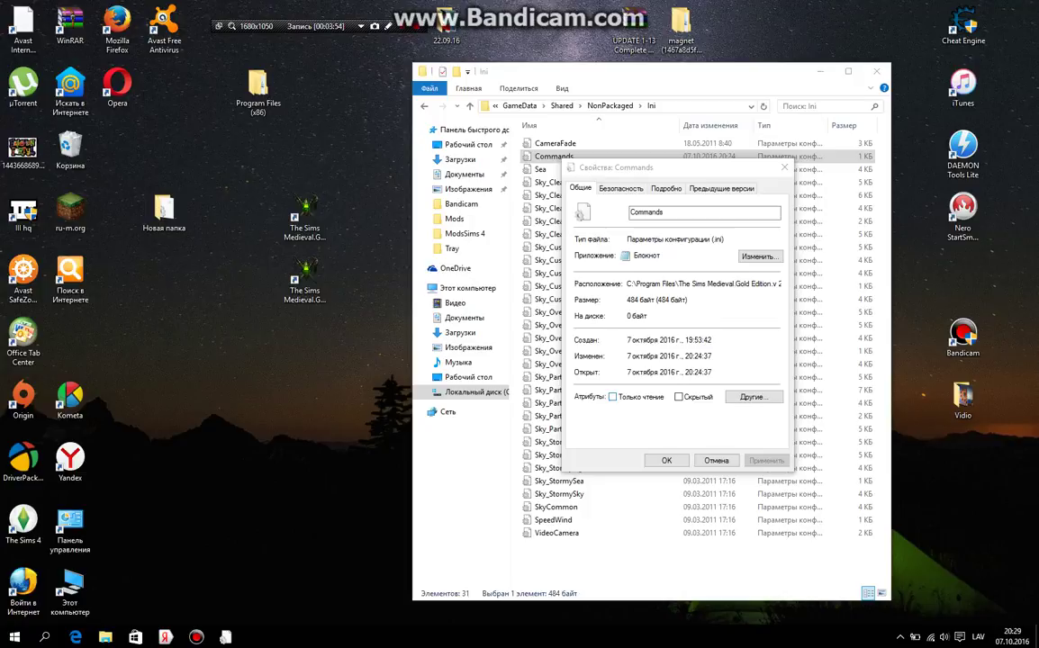
left_click(613, 398)
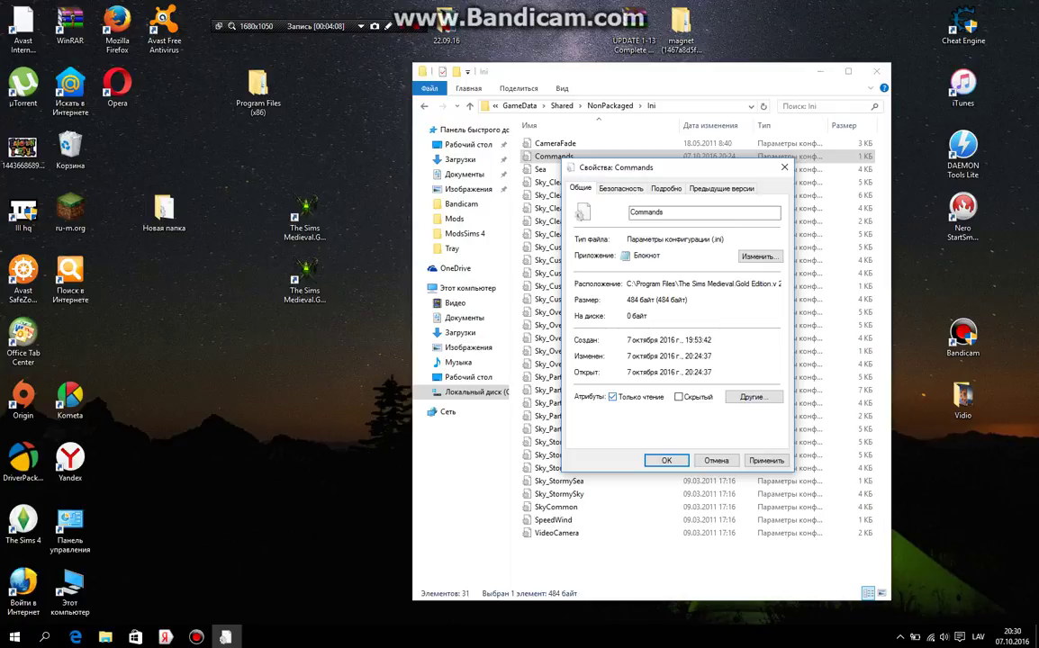
left_click(766, 461)
left_click(667, 460)
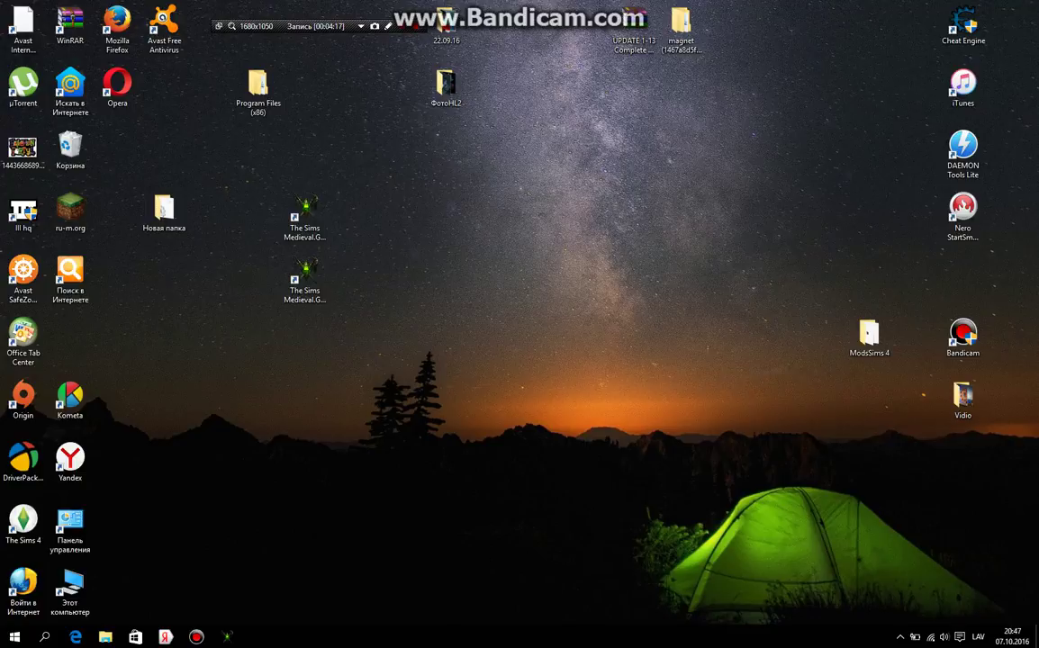
Switch to The Sims Medieval and run the motherlode cheat in the console.
left_click_drag(315, 26, 299, 28)
left_click(227, 636)
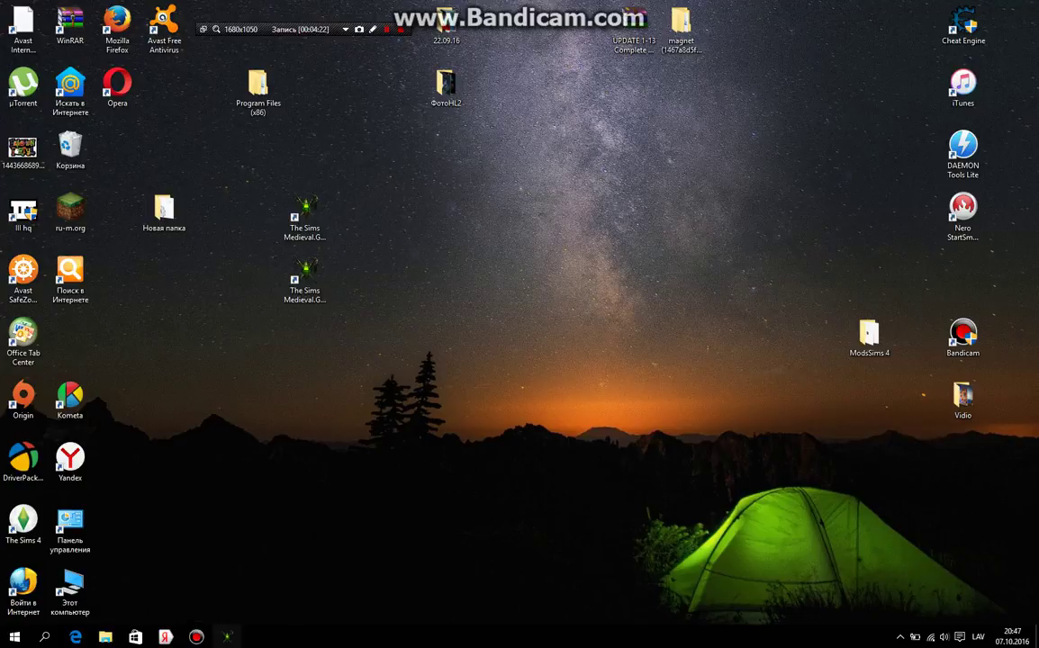
left_click(228, 637)
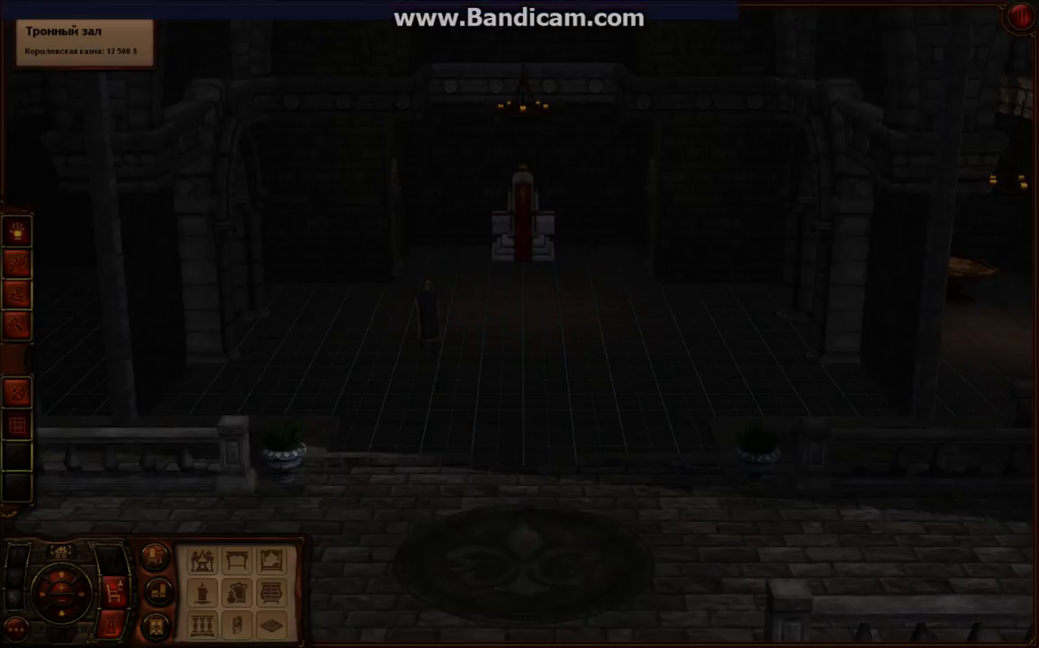
scroll(523, 324, "up", 3)
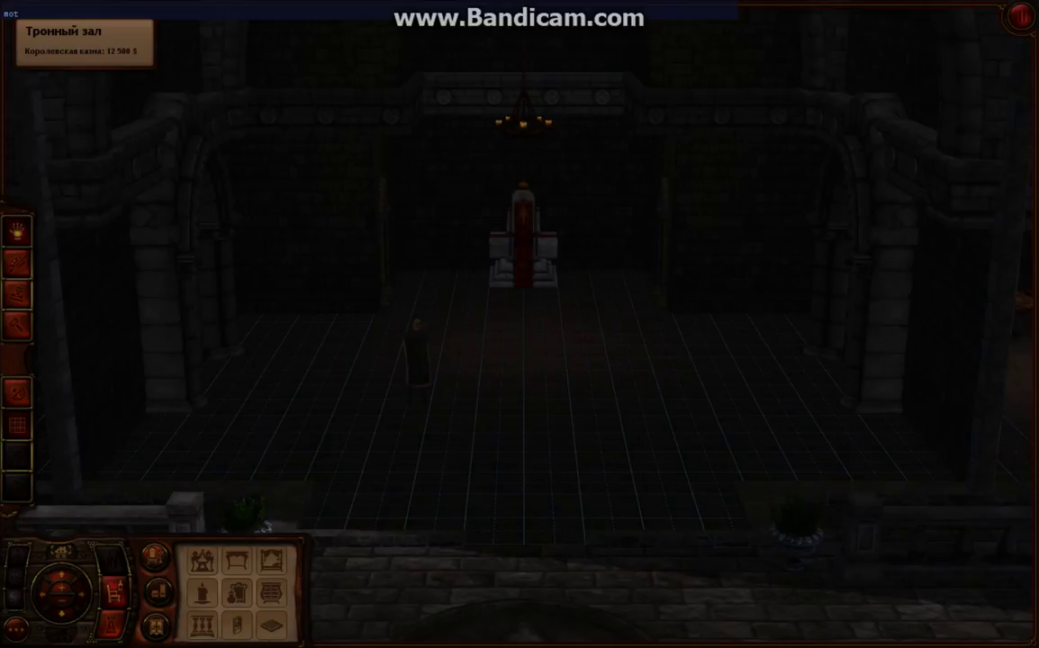
type("herlode")
key("Return")
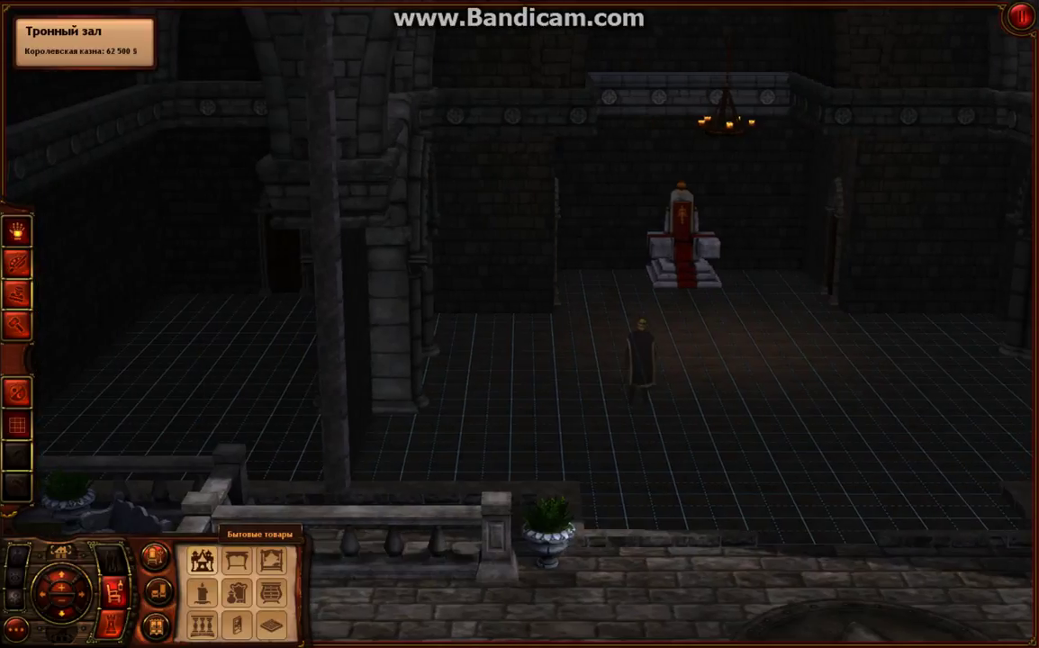
Open the household goods (Бытовые товары) category of the furnishing catalogue for the throne hall.
left_click(202, 561)
key("Right")
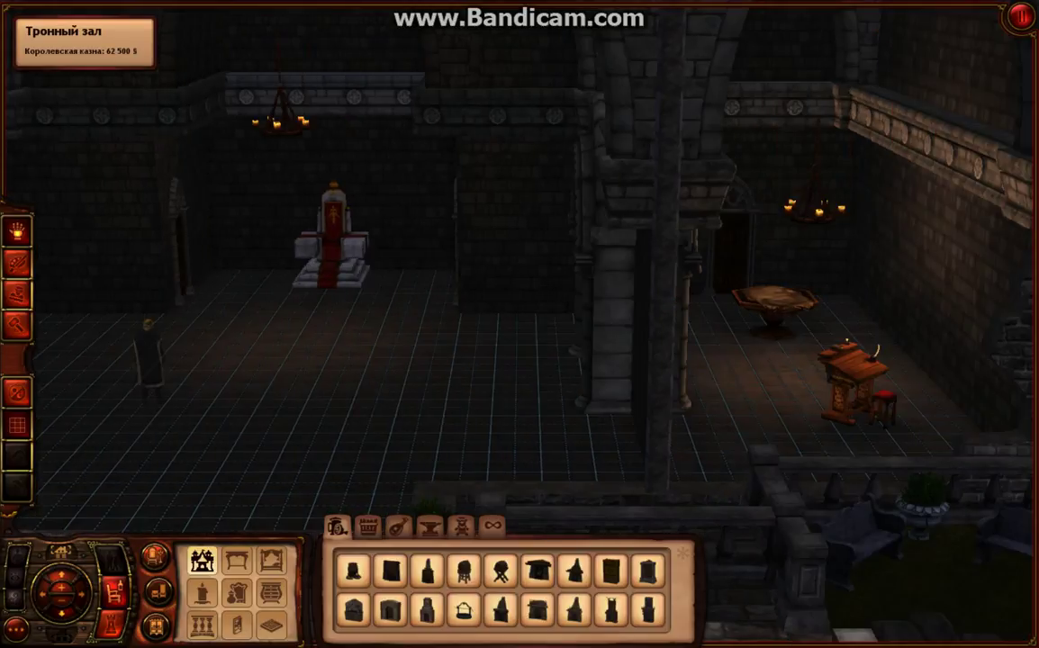
scroll(520, 288, "up", 1)
key("Left")
scroll(519, 289, "down", 3)
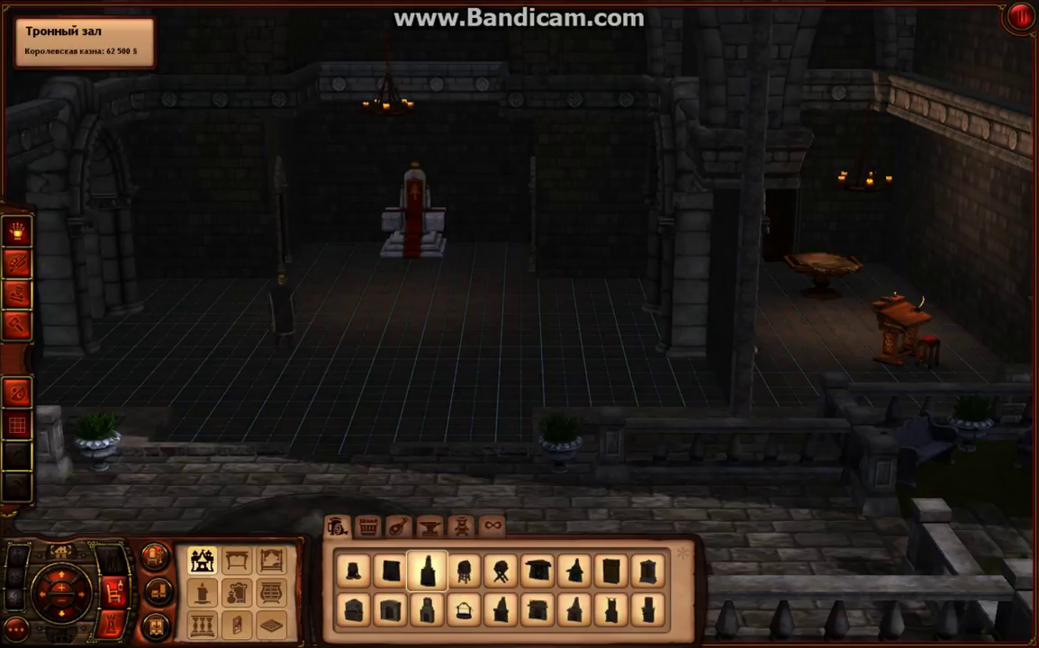
key("super")
key("super")
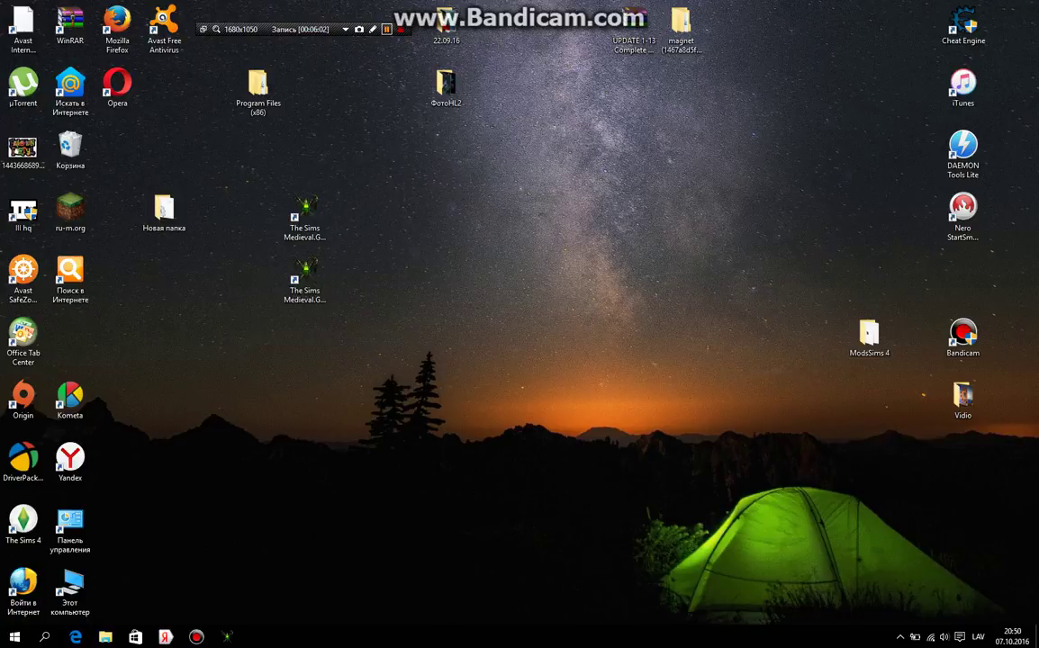
left_click(227, 638)
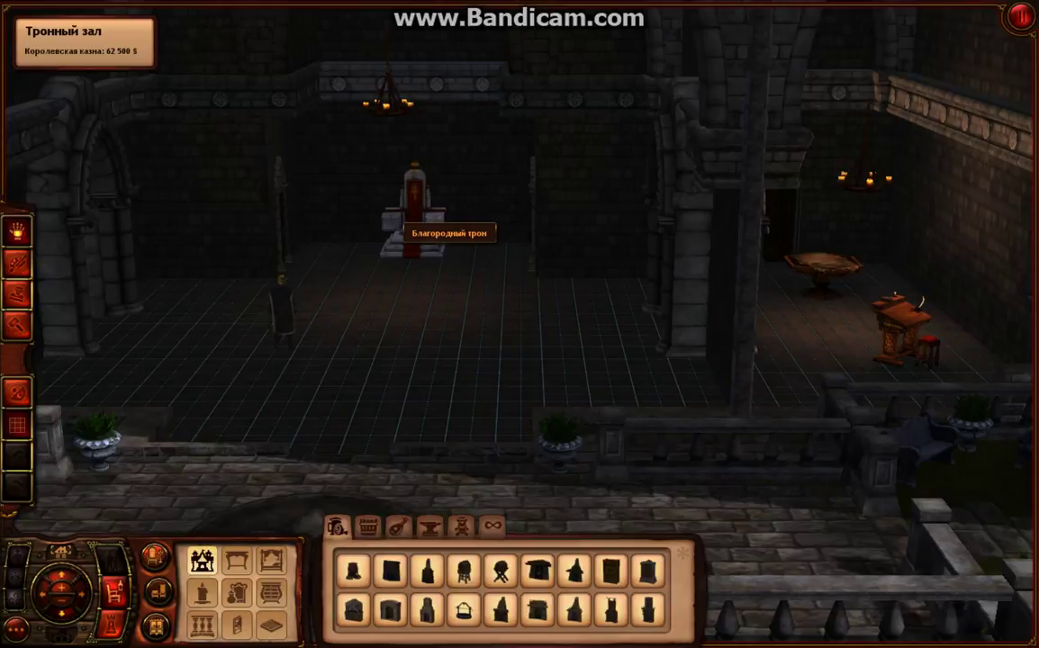
key("super")
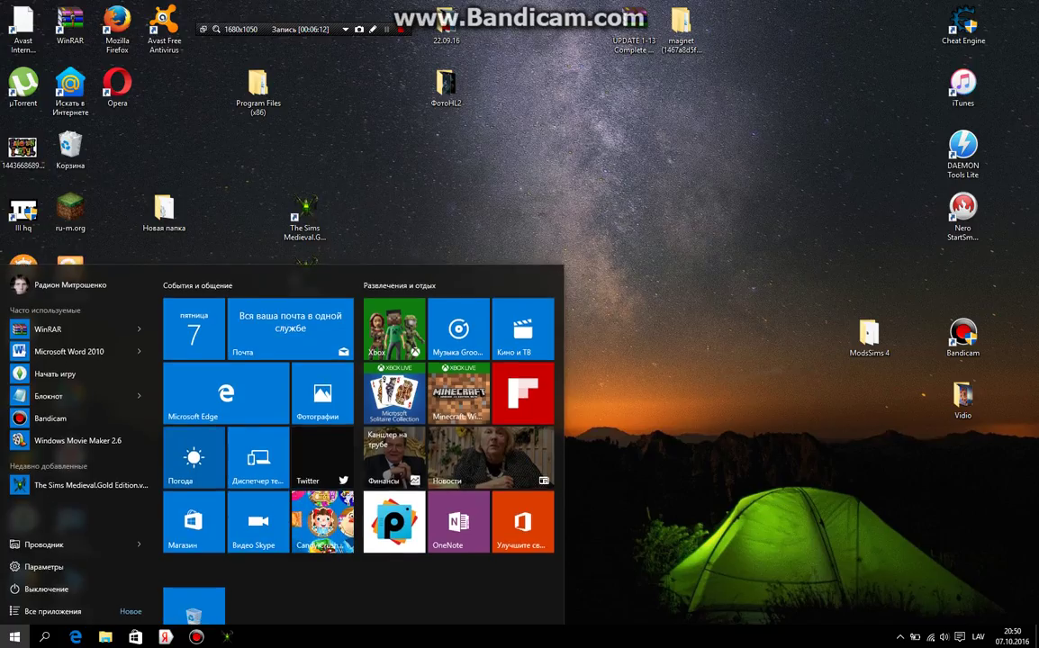
key("super")
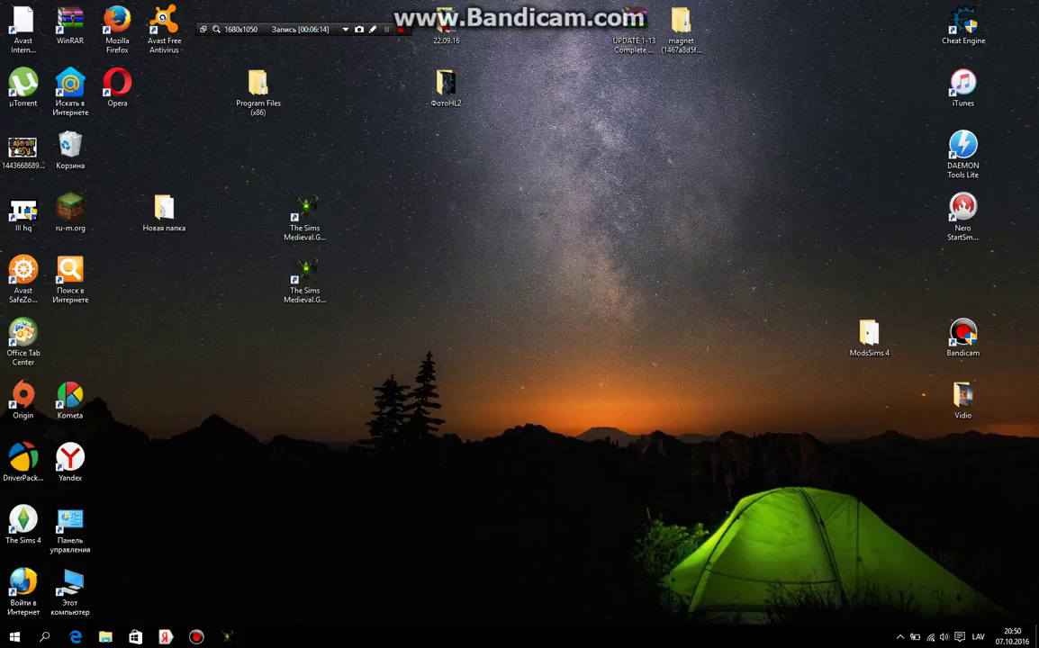
left_click(227, 636)
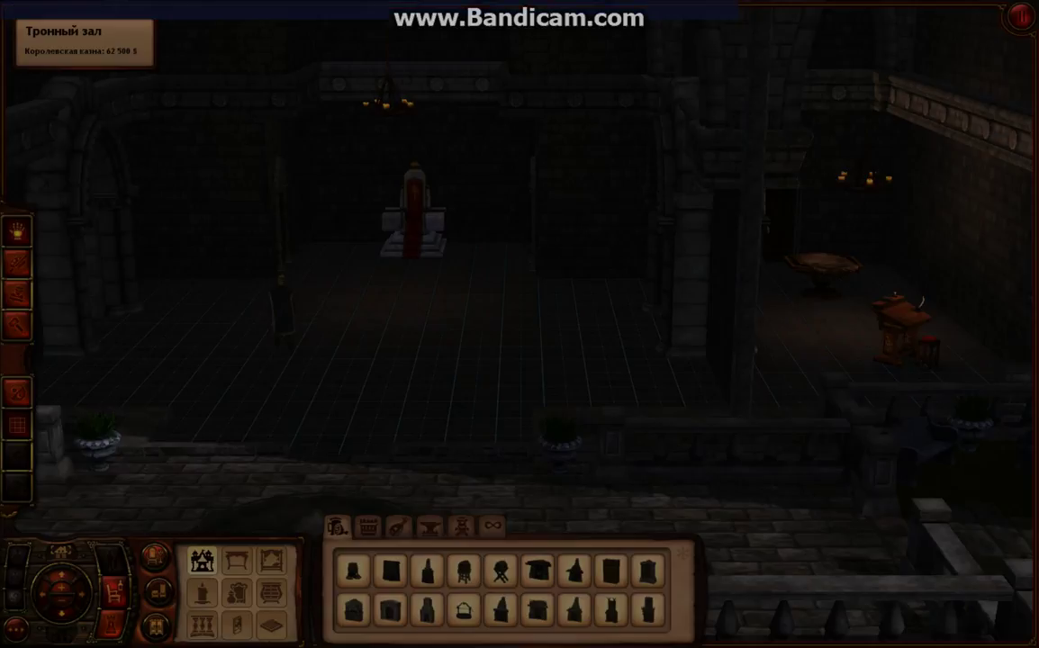
Run the motherlode cheat once more in the game's console.
scroll(519, 297, "up", 2)
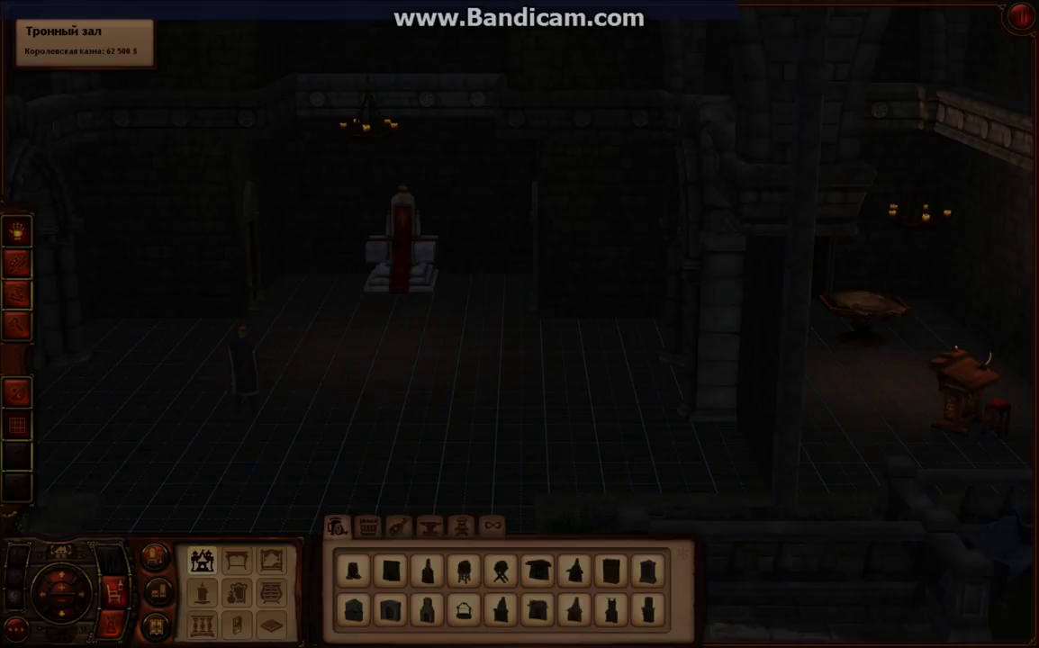
type("motherlode")
key("Return")
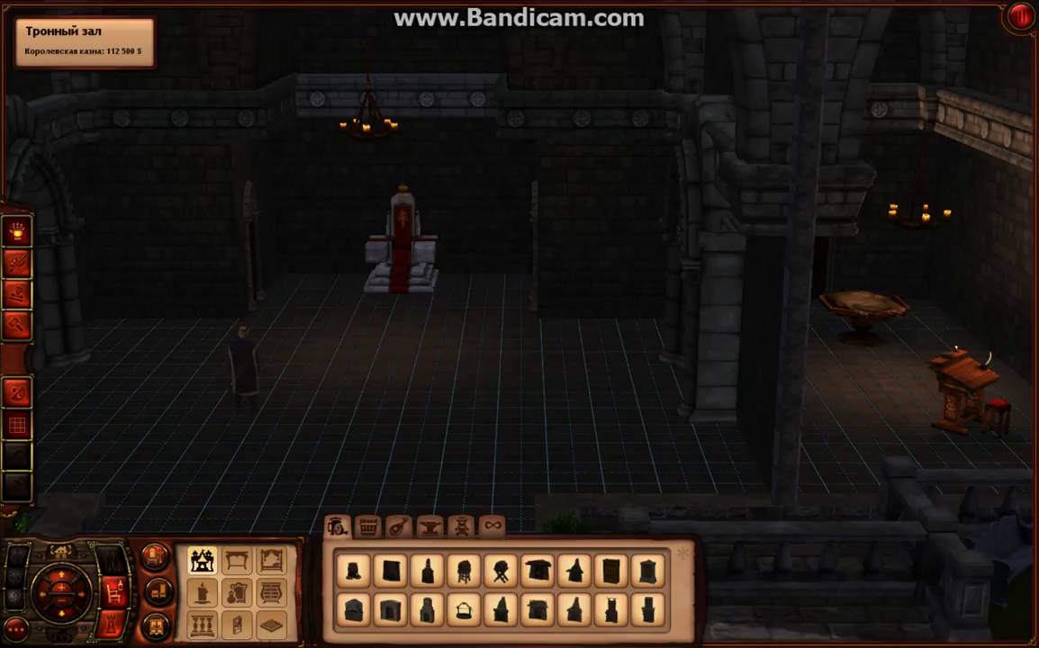
Place a beer barrel (Бочонок пива) from the household goods on the open throne hall floor in front of the throne, and return to the desktop.
key("Left")
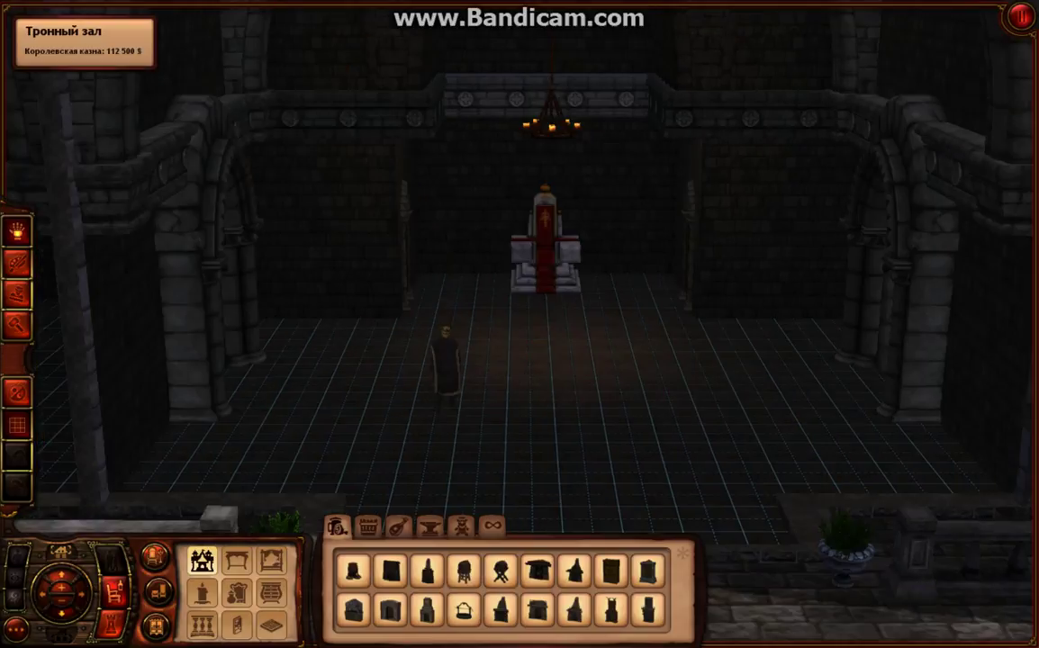
scroll(520, 306, "down", 6)
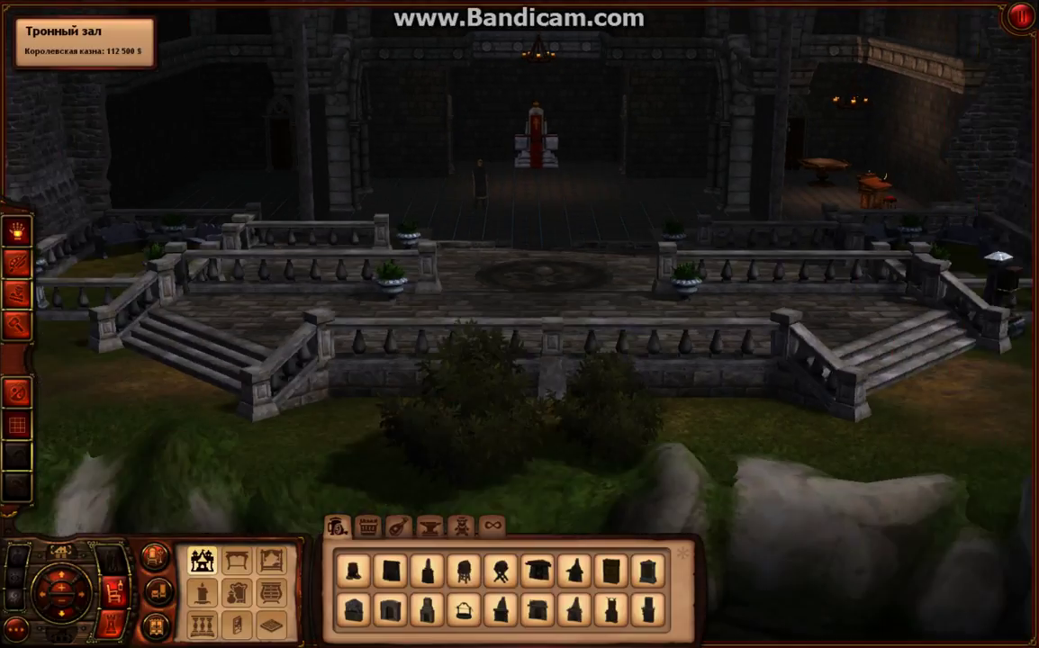
key("Right")
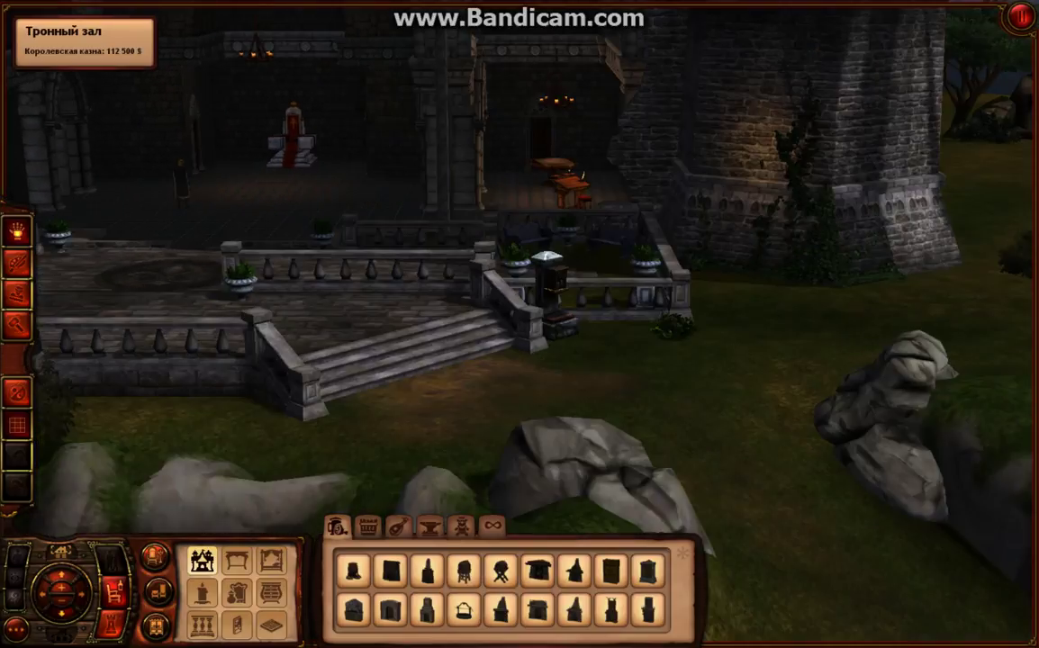
key("Up")
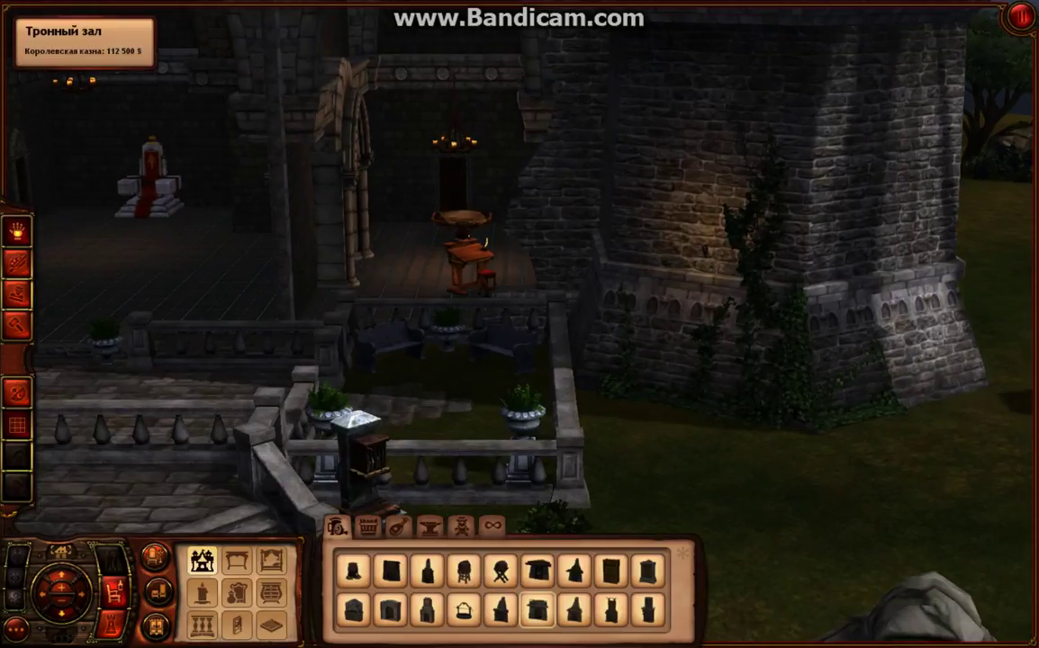
key("Left")
key("Left")
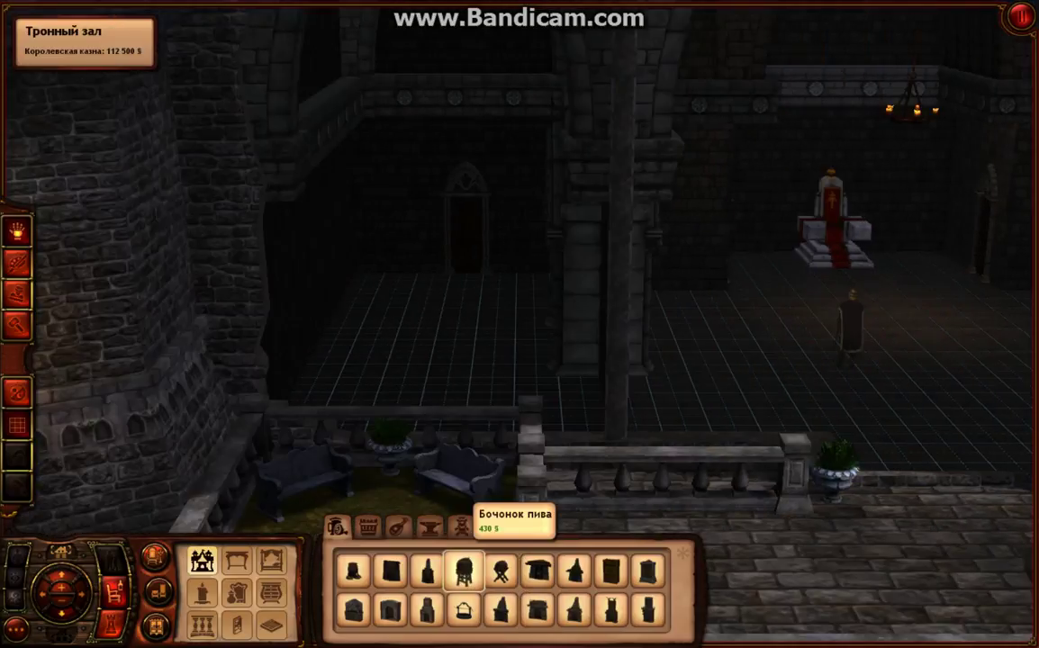
key("Left")
left_click(464, 572)
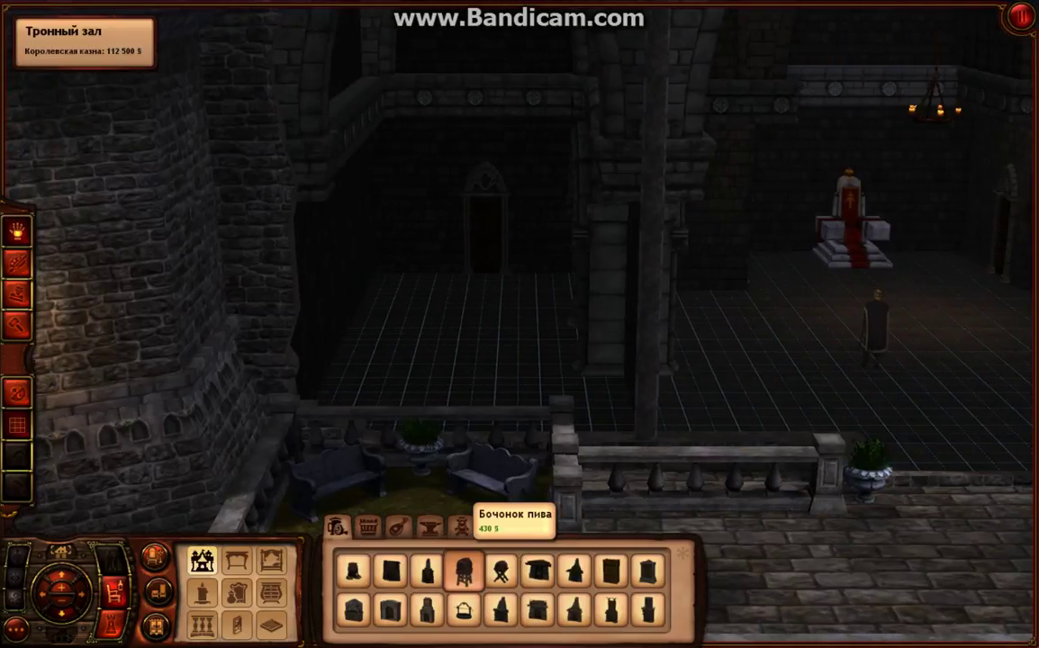
key("Right")
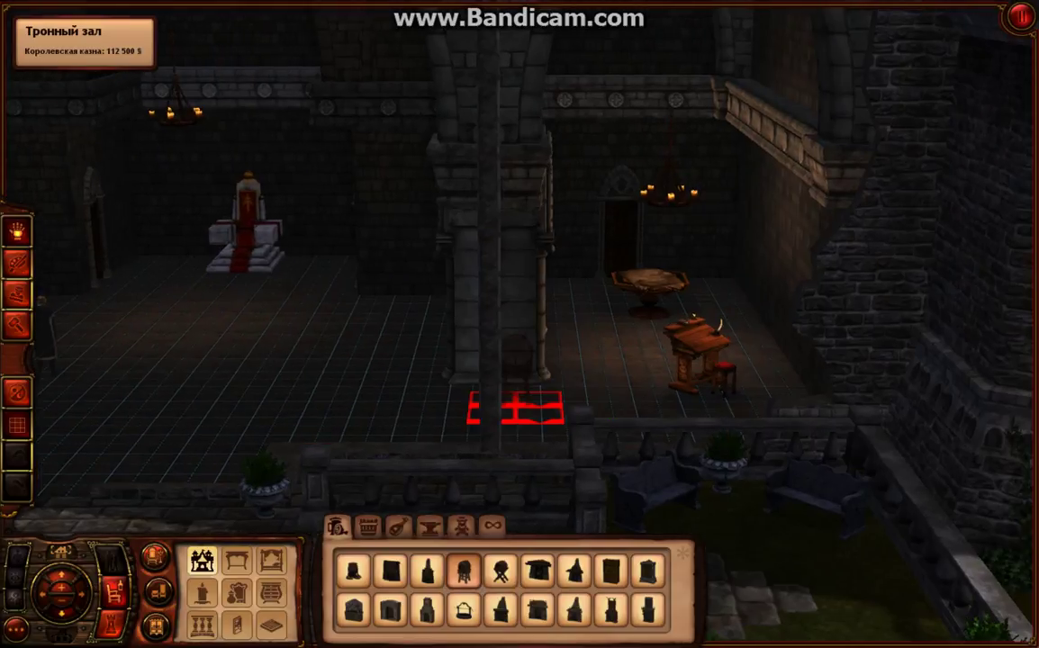
scroll(515, 407, "up", 3)
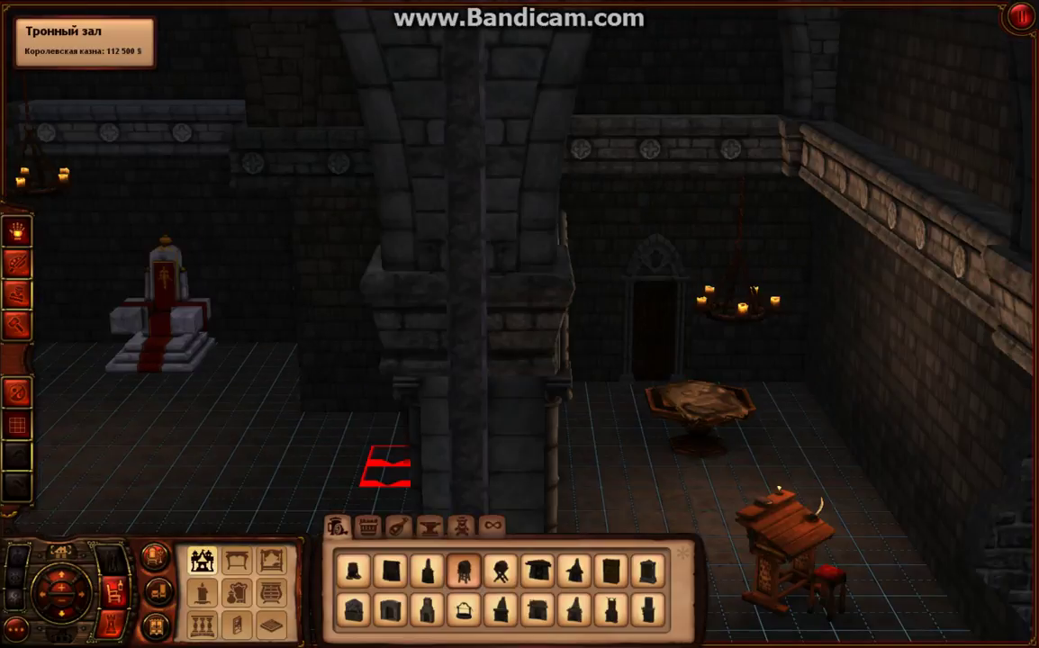
key("Left")
key("Left")
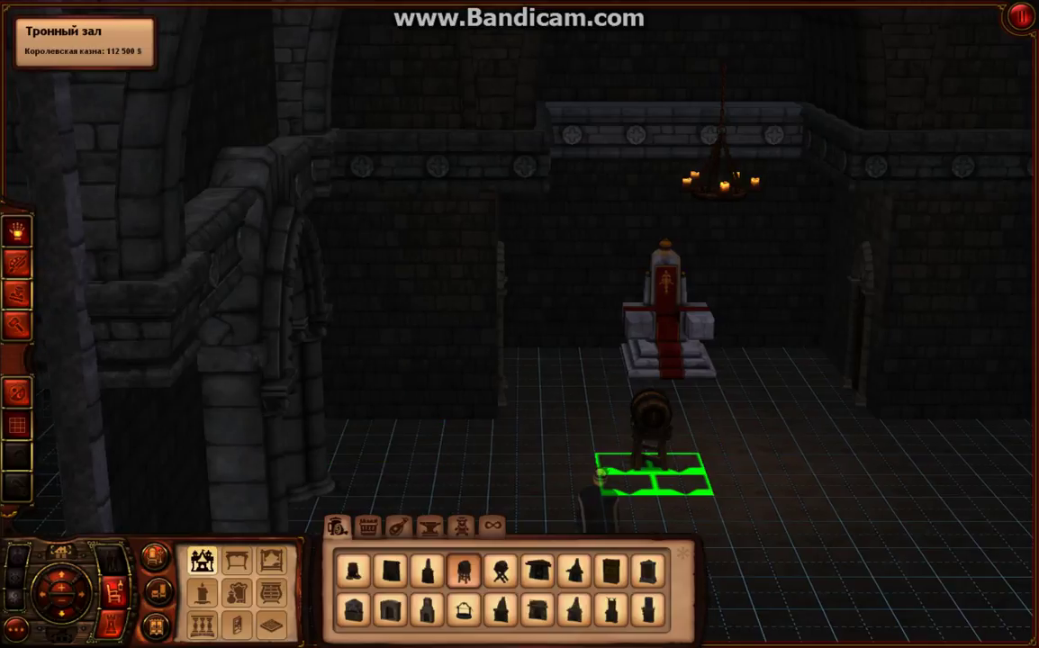
scroll(655, 475, "down", 2)
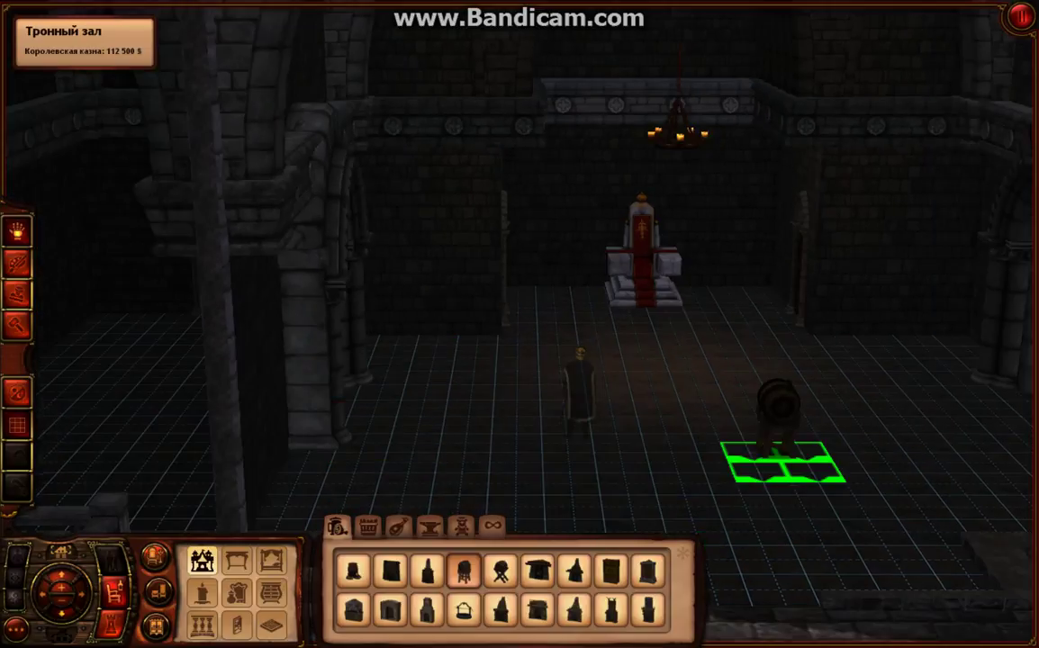
left_click(796, 441)
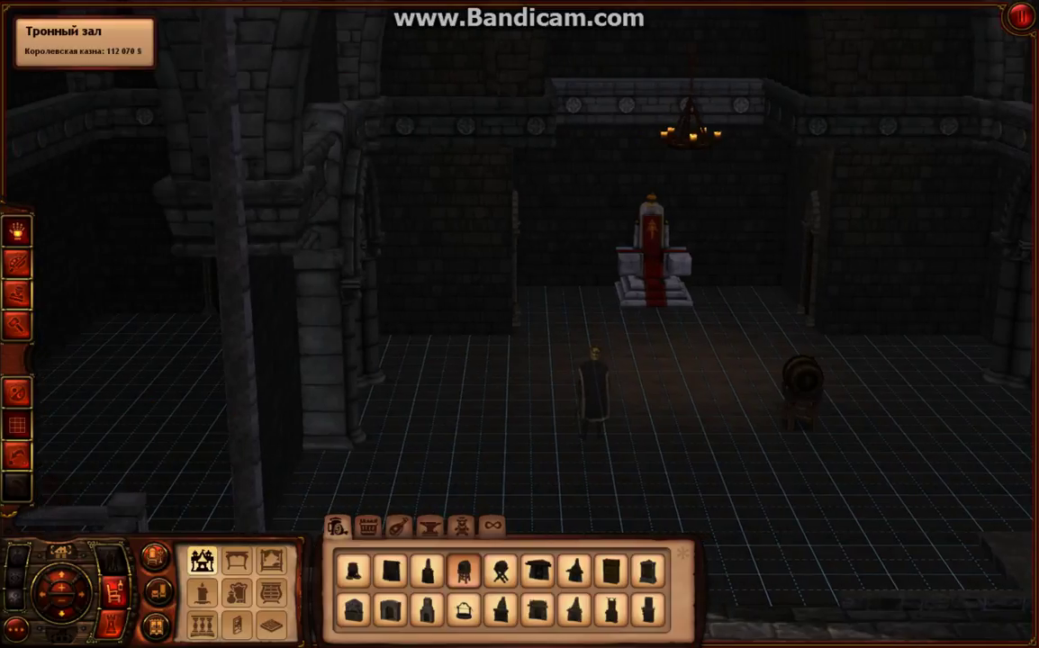
key("super")
key("super")
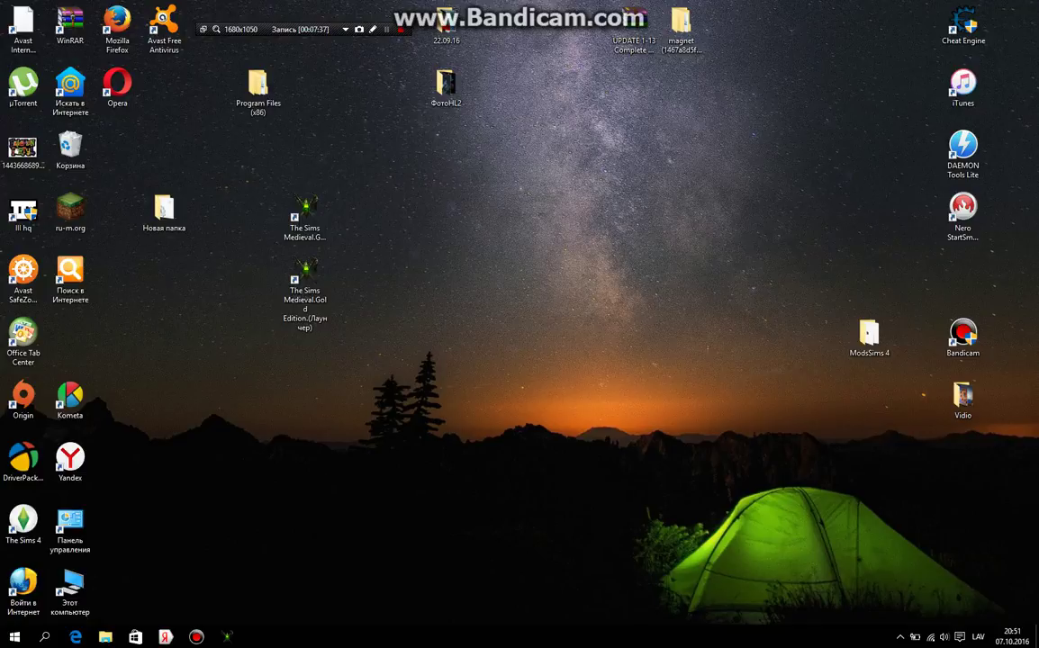